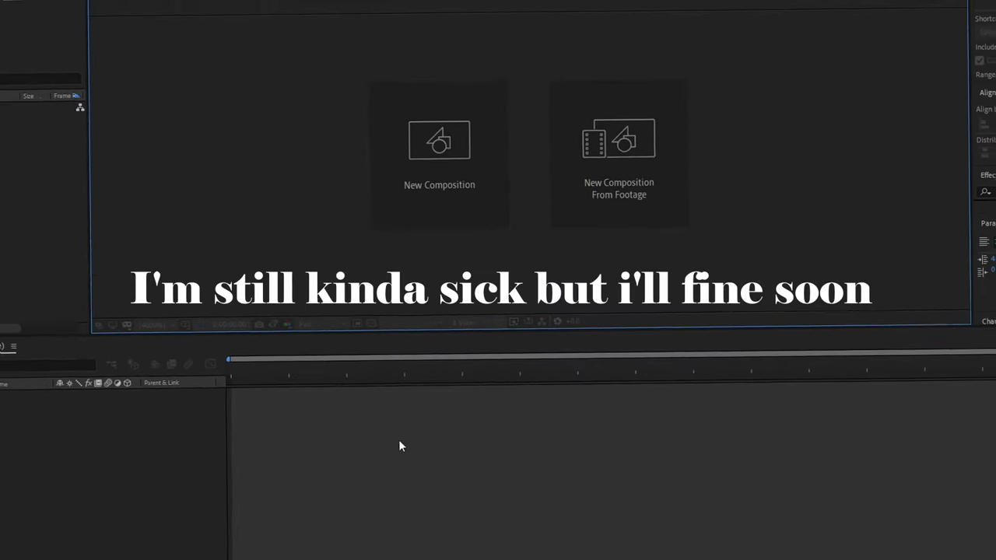
# Create a new composition at 30 frames per second
pyautogui.click(124, 236)
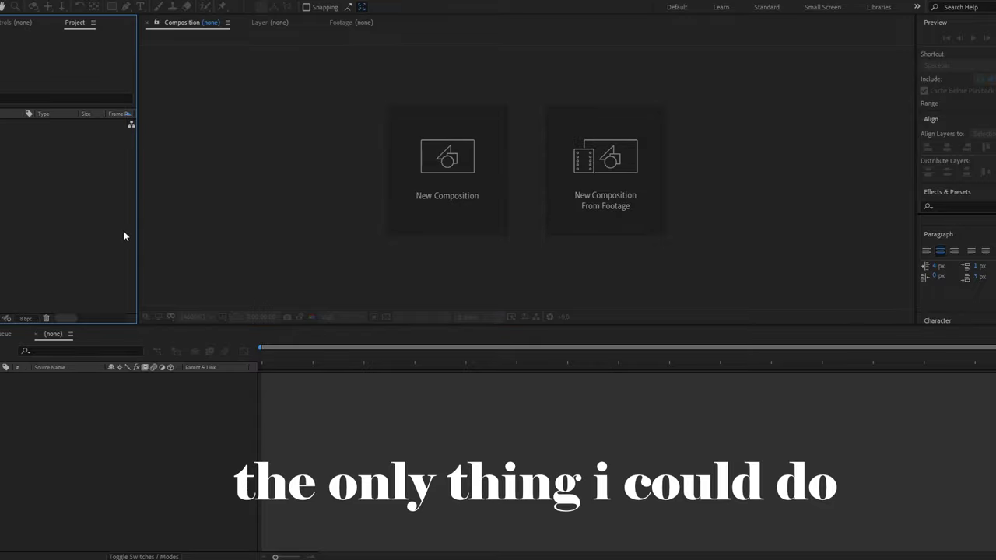
pyautogui.click(698, 189)
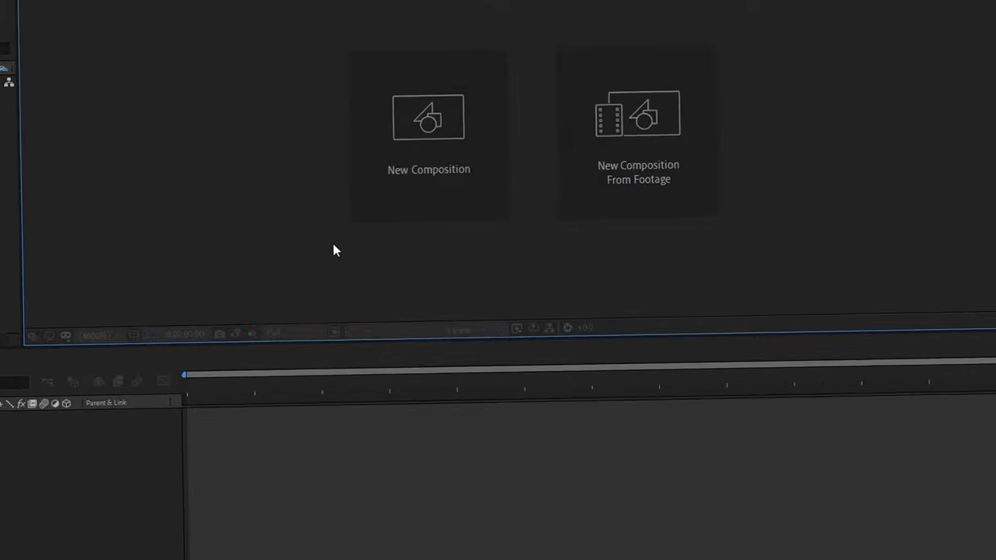
pyautogui.click(438, 134)
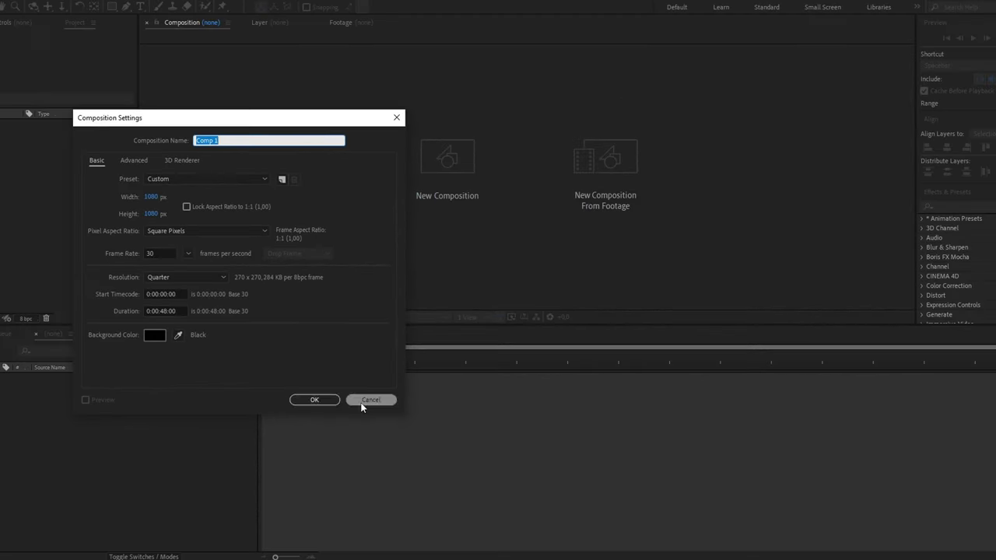
pyautogui.click(315, 400)
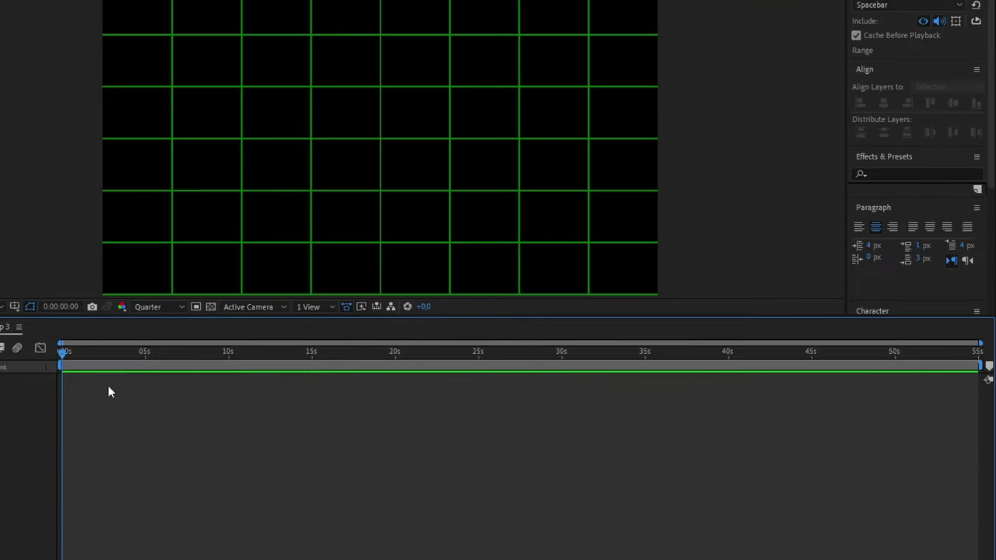
# Add a composition marker at 0:00:03:20 with the comment "subscribe and like"
pyautogui.click(112, 353)
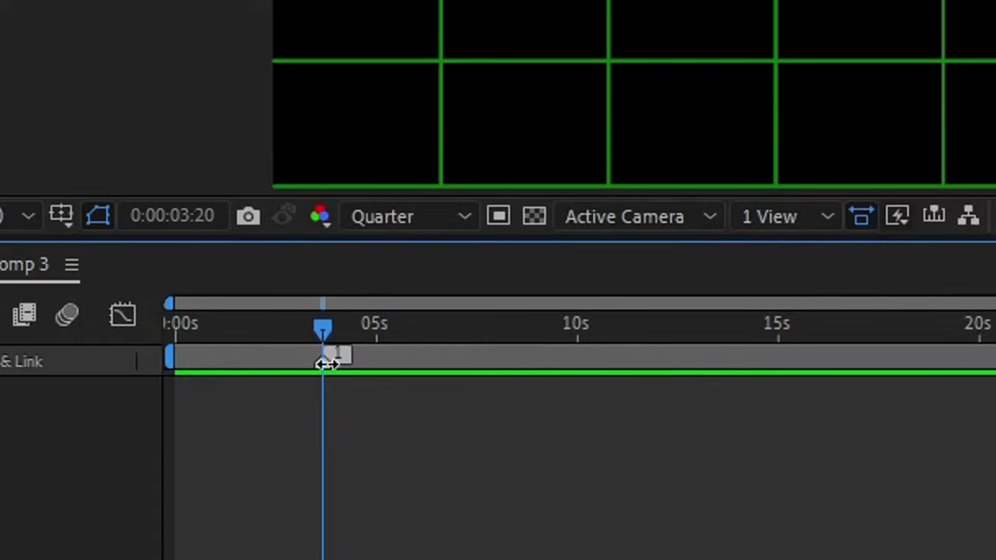
pyautogui.doubleClick(327, 361)
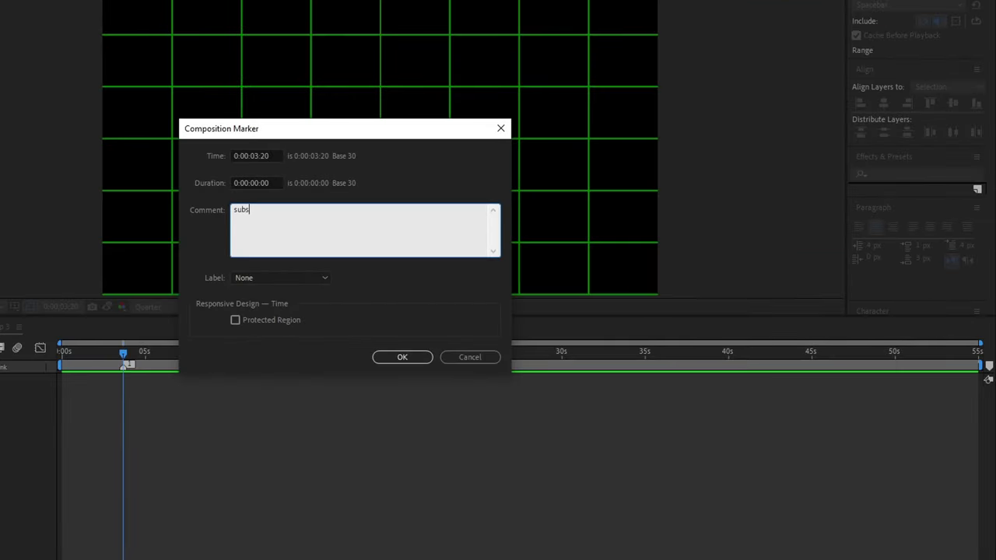
pyautogui.write('subscri')
pyautogui.write('be and like')
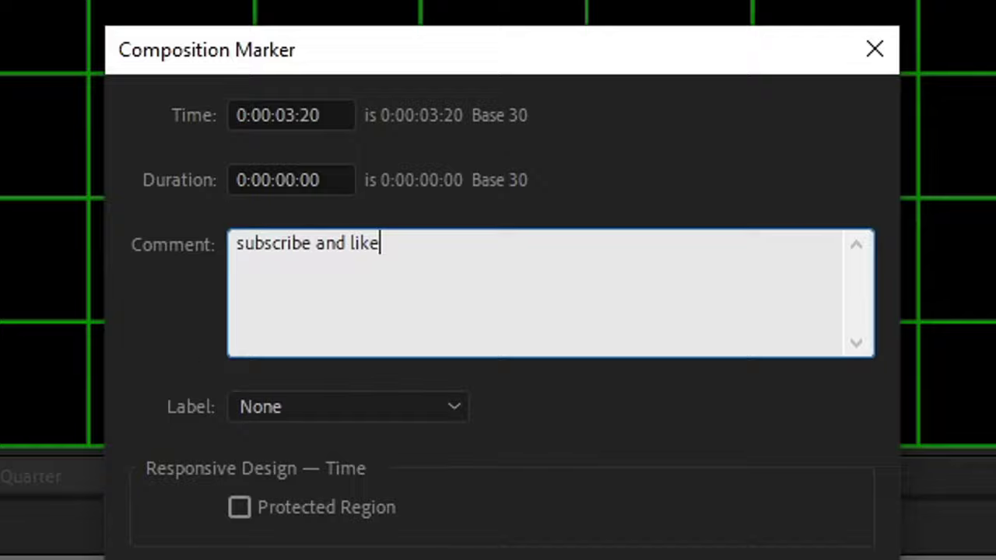
pyautogui.press('Return')
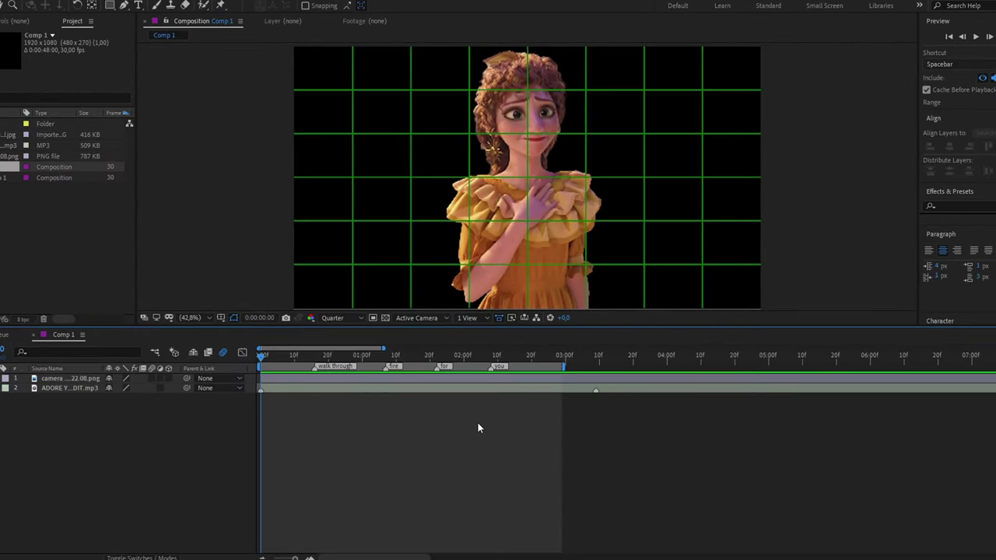
# Add a new empty text layer to Comp 1
pyautogui.rightClick(478, 422)
pyautogui.moveTo(506, 428)
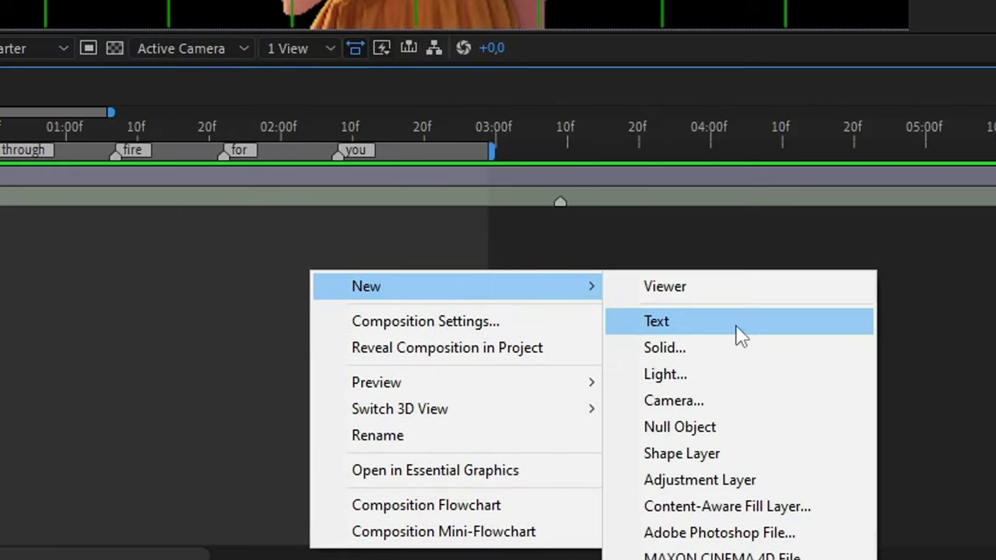
pyautogui.click(677, 452)
# Split the empty text layer at 0:00:00:15, just before the walk through marker, and delete its earlier part
pyautogui.click(310, 378)
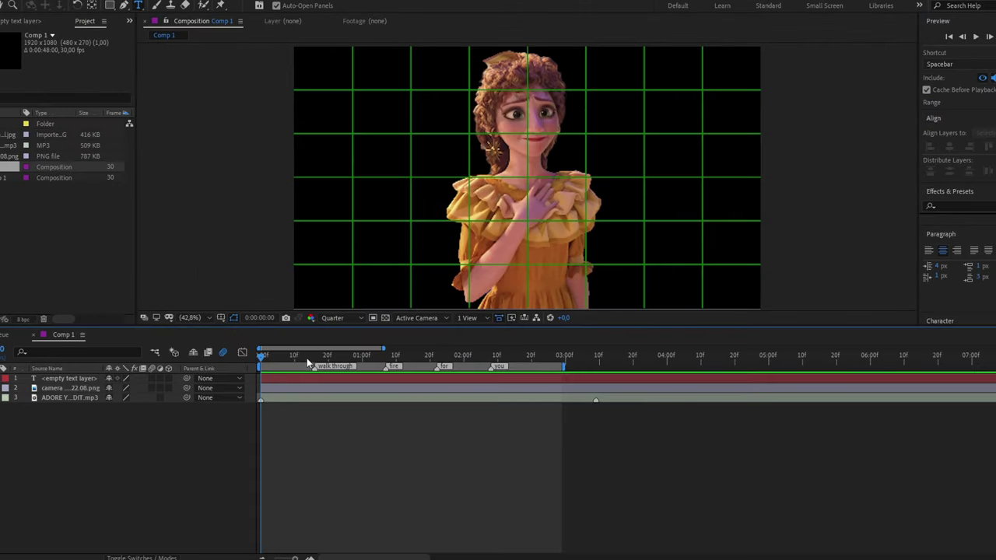
pyautogui.moveTo(306, 360); pyautogui.dragTo(312, 358)
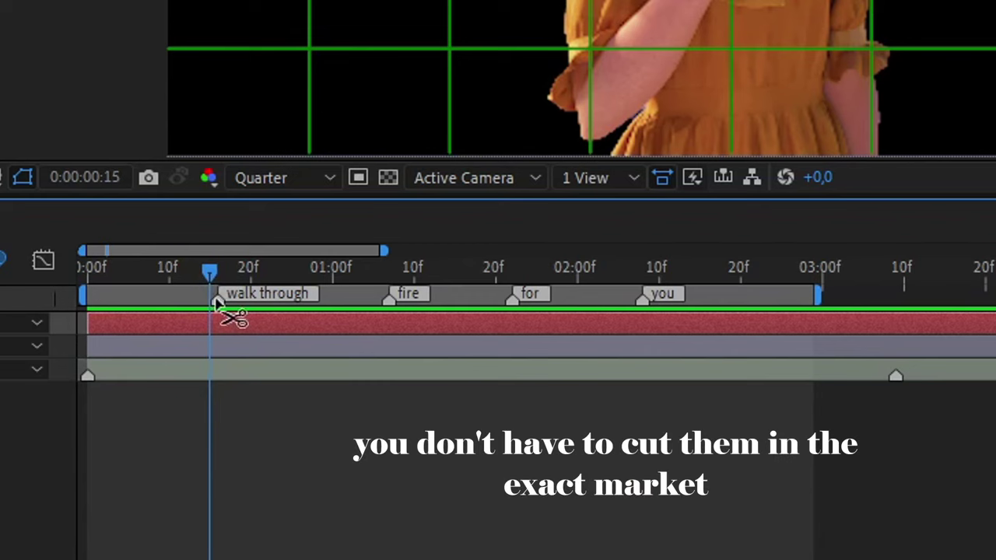
pyautogui.hotkey('ctrl', 'shift', 'd')
pyautogui.click(194, 351)
pyautogui.press('Delete')
# Enter "WALK THROUGH" in the text layer and hide the layer
pyautogui.click(263, 317)
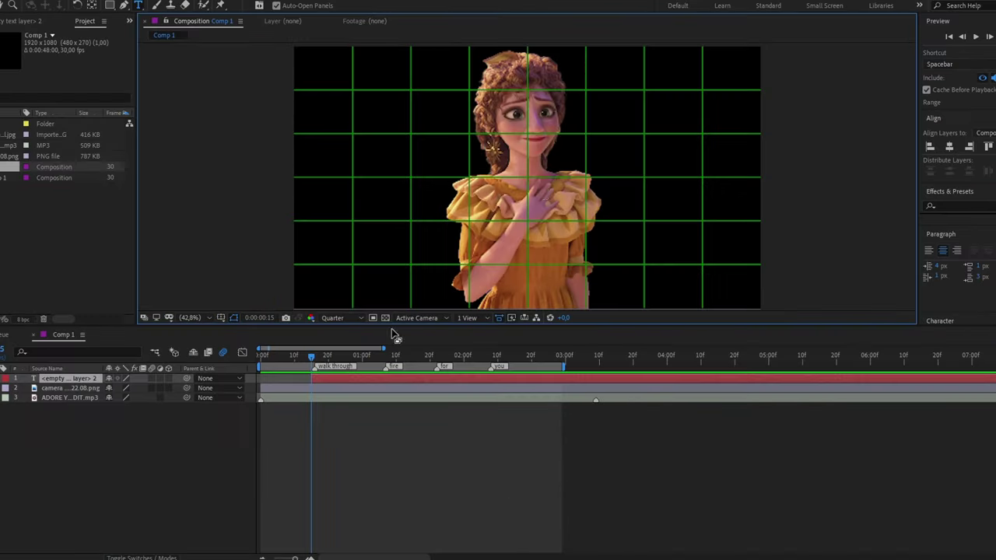
pyautogui.write('WALK THROUGH')
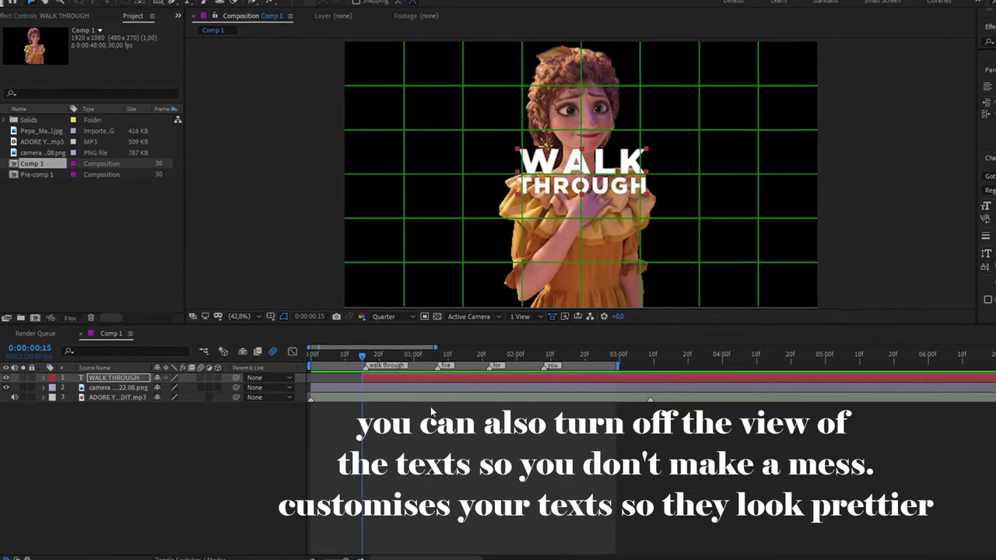
pyautogui.click(6, 377)
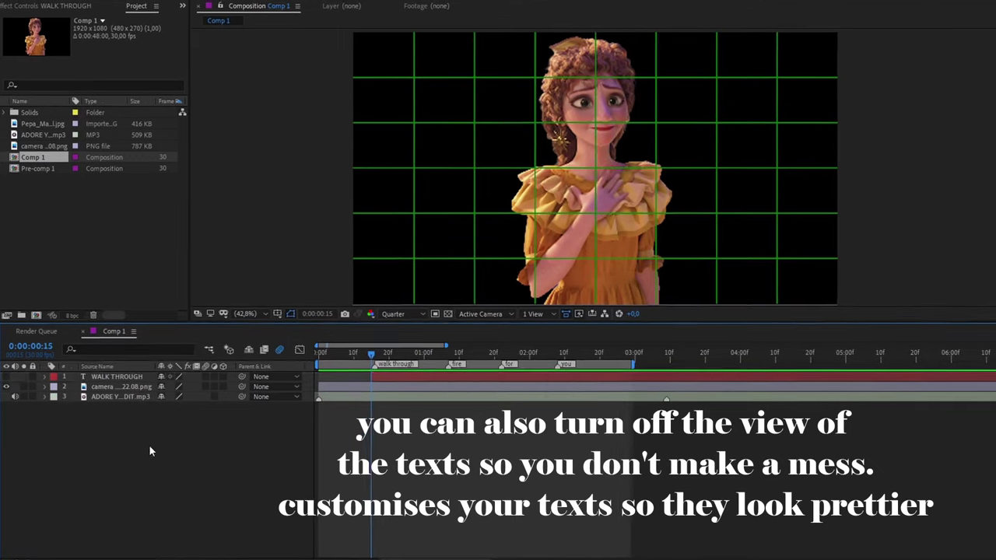
# Add a text layer reading "FIRE" that starts at 0:00:01:07 at the fire marker, and hide it
pyautogui.rightClick(488, 460)
pyautogui.moveTo(576, 335)
pyautogui.click(646, 352)
pyautogui.click(459, 353)
pyautogui.doubleClick(471, 376)
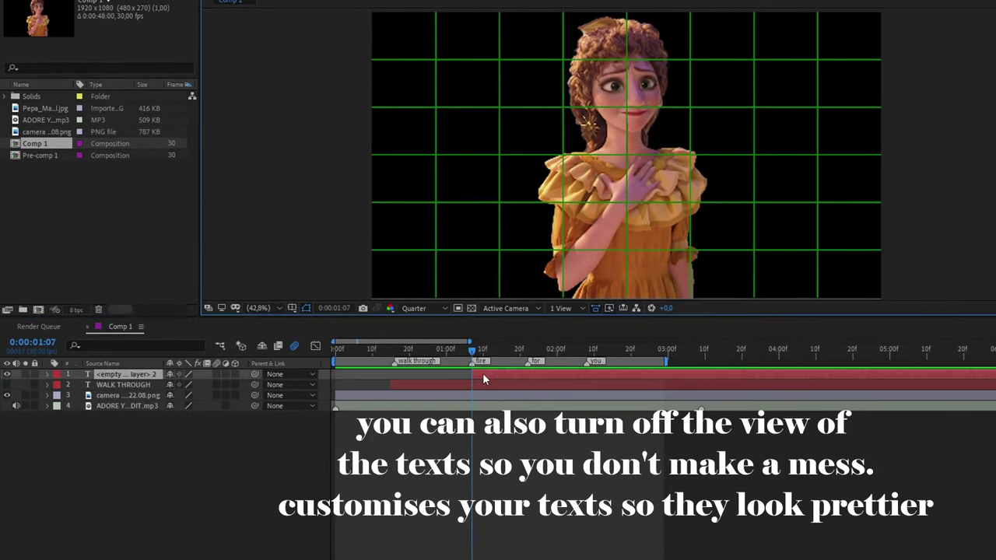
pyautogui.write('FIRE')
pyautogui.click(453, 355)
pyautogui.press('[')
pyautogui.moveTo(478, 354); pyautogui.dragTo(541, 356)
pyautogui.click(7, 373)
# Add a text layer reading "FOR" that starts at 0:00:01:21, just before the for marker
pyautogui.rightClick(617, 465)
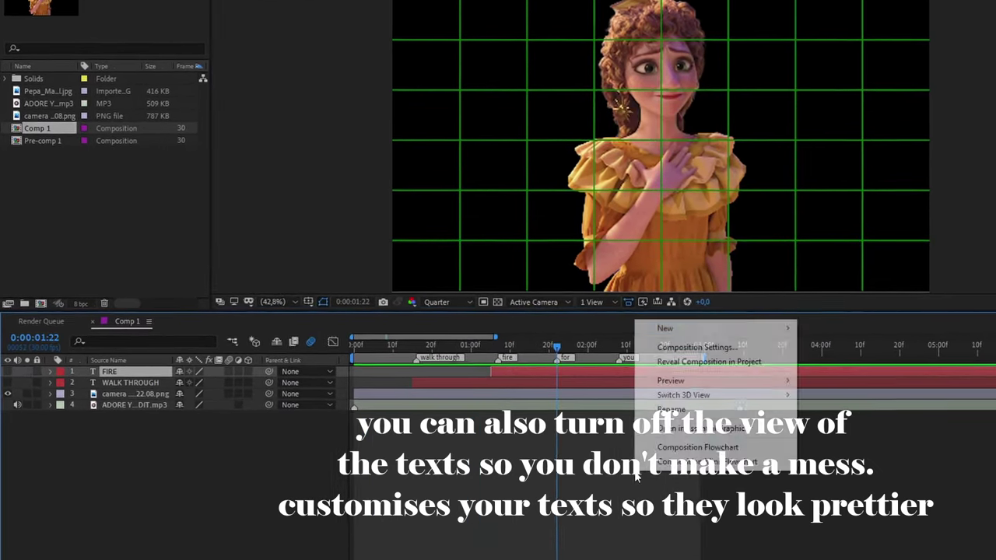
pyautogui.moveTo(684, 332)
pyautogui.click(810, 354)
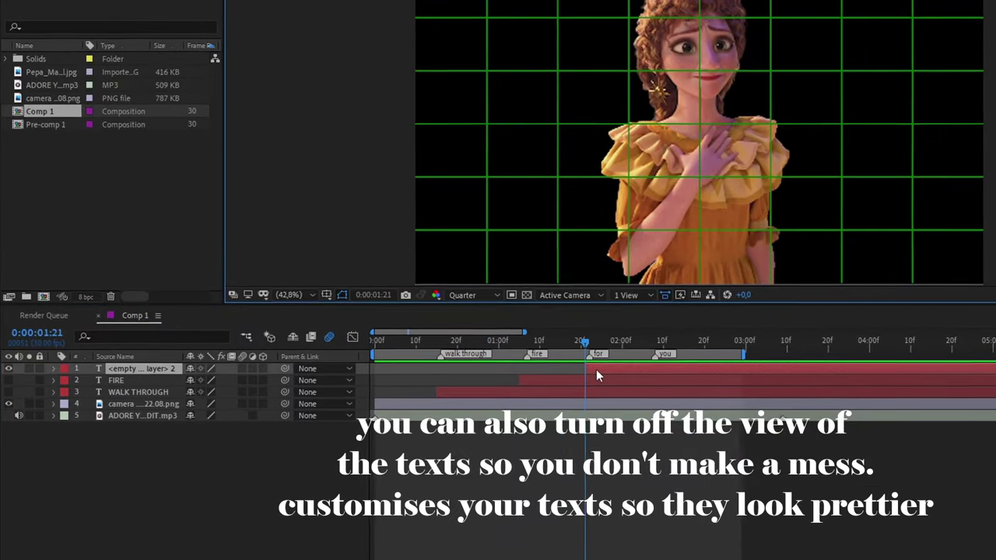
pyautogui.write('FOR')
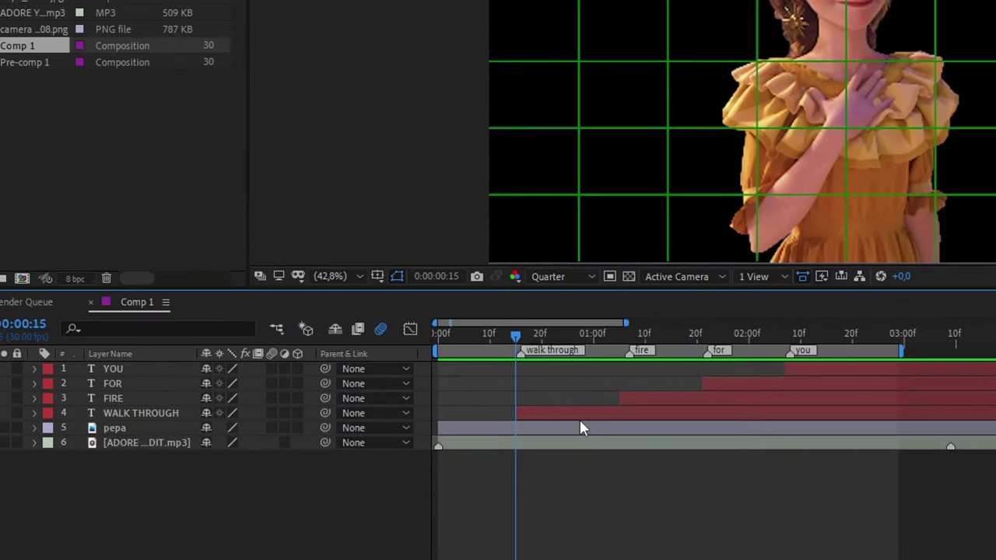
# Make the pepa image layer and the four text layers 3D
pyautogui.click(561, 417)
pyautogui.click(509, 461)
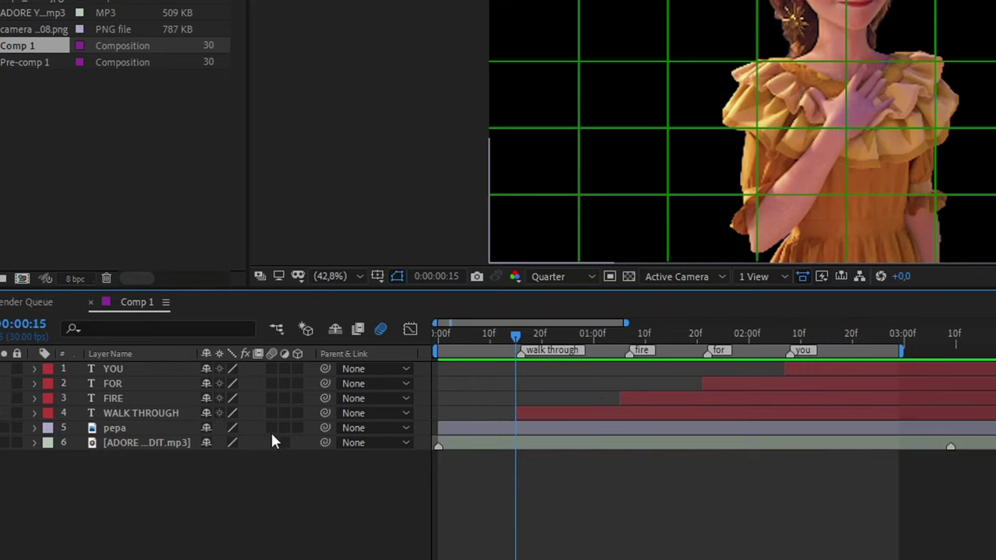
pyautogui.click(167, 429)
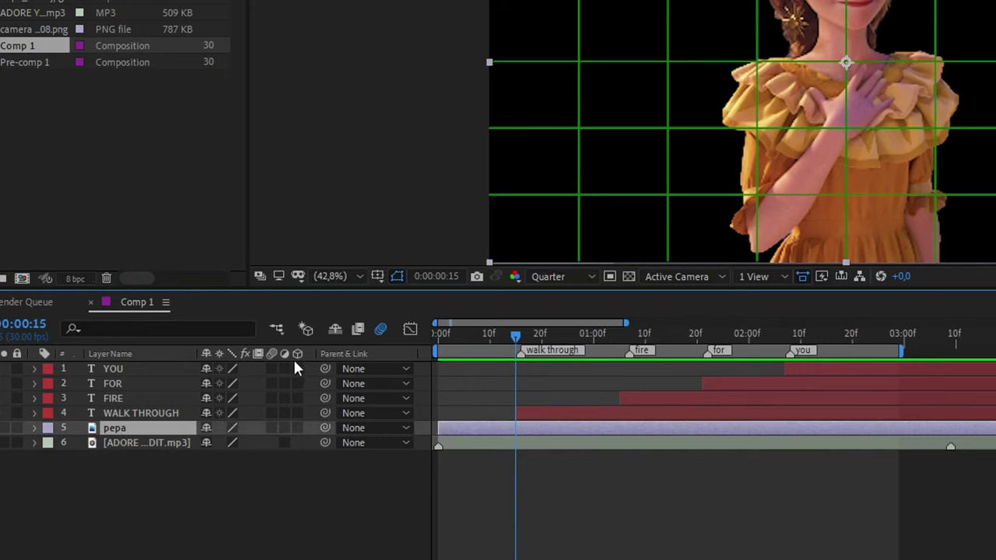
pyautogui.keyDown('shift'); pyautogui.click(168, 369); pyautogui.keyUp('shift')
pyautogui.click(298, 369)
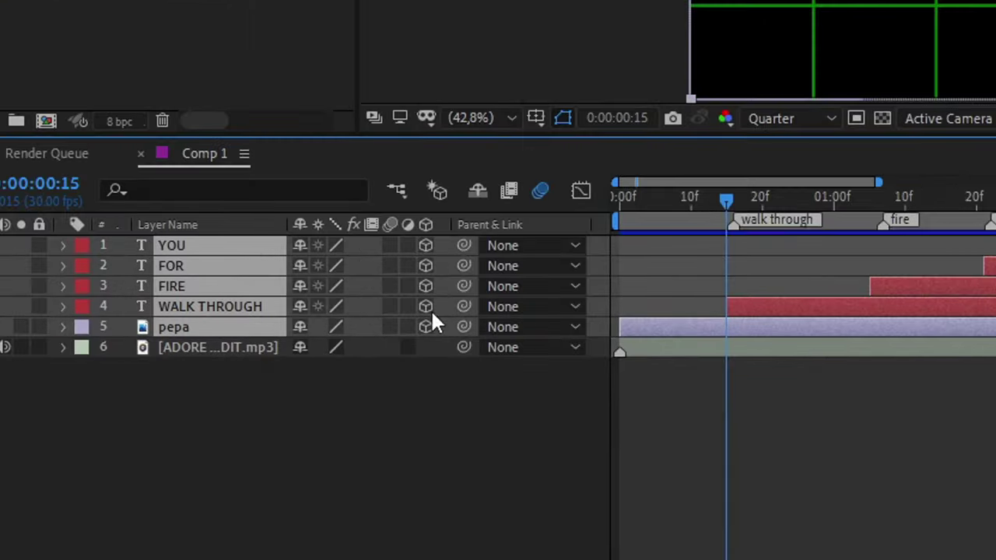
pyautogui.click(807, 434)
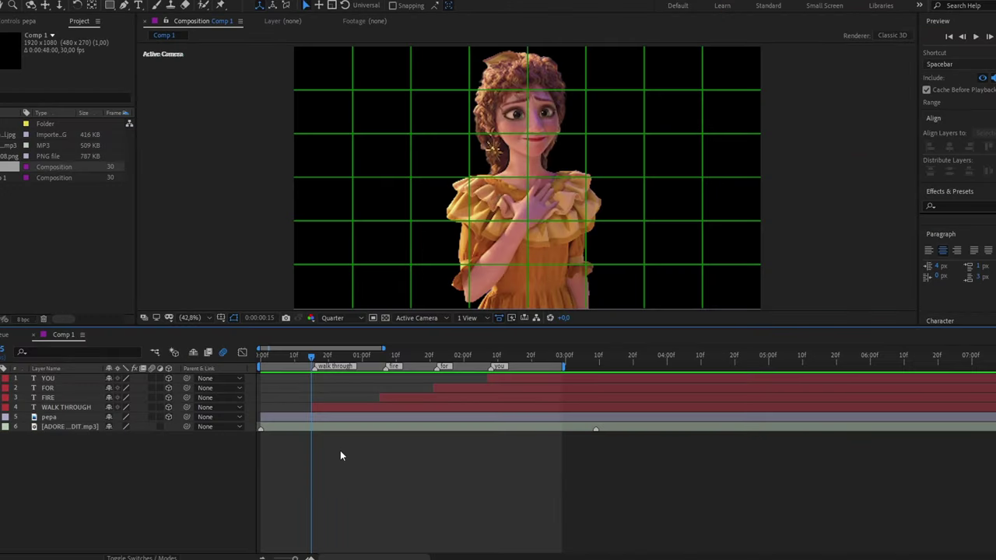
# Add a two-node camera named Camera 1 with the 24mm preset
pyautogui.rightClick(340, 451)
pyautogui.moveTo(389, 327)
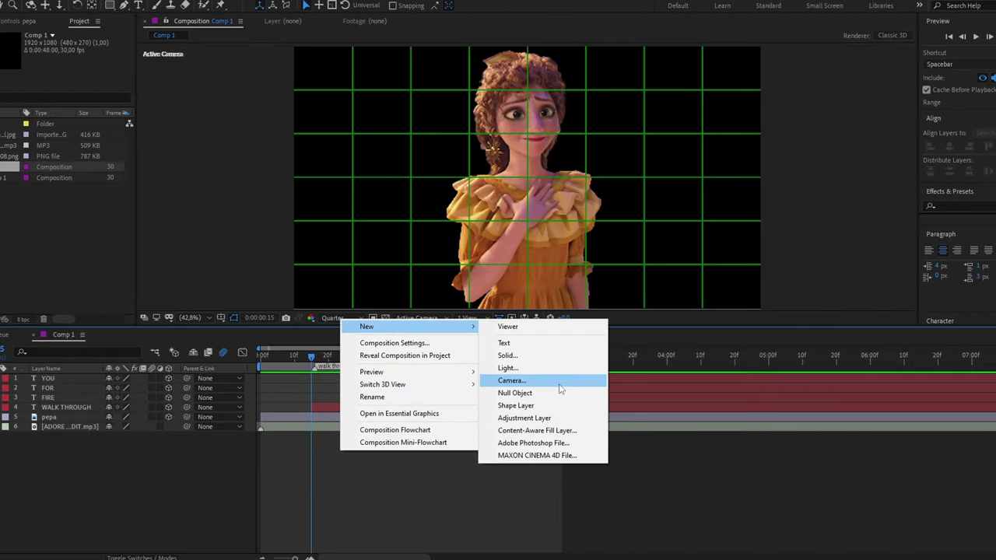
pyautogui.click(544, 379)
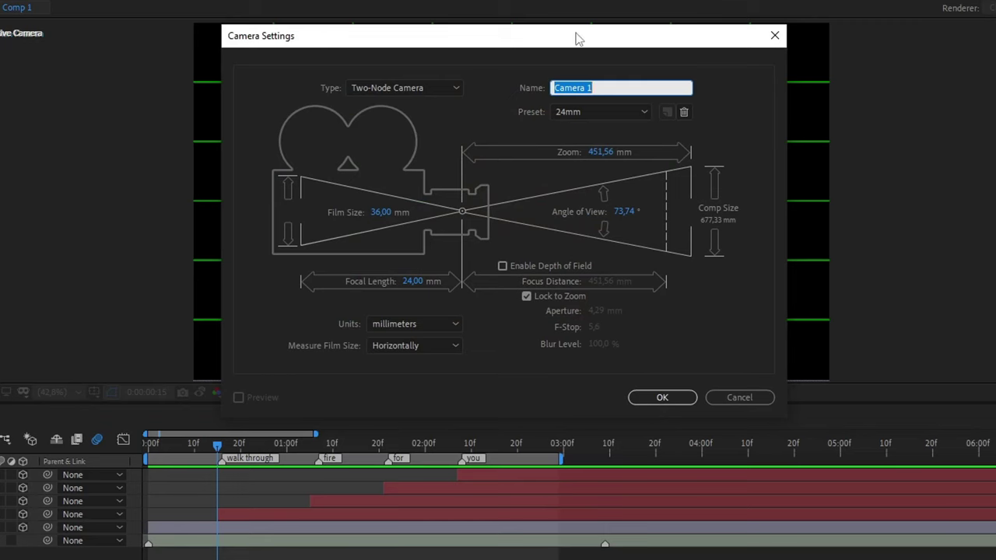
pyautogui.moveTo(575, 39); pyautogui.dragTo(449, 121)
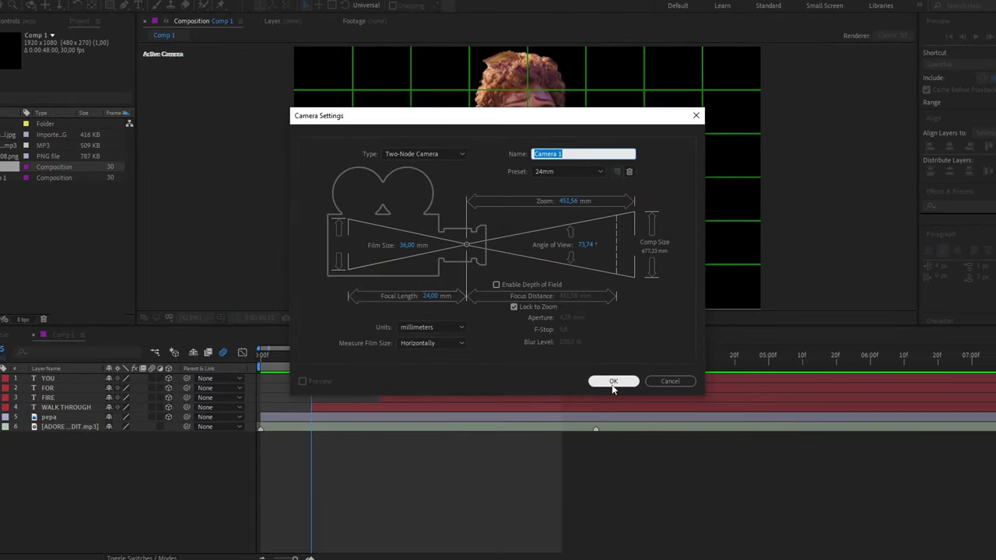
pyautogui.click(628, 478)
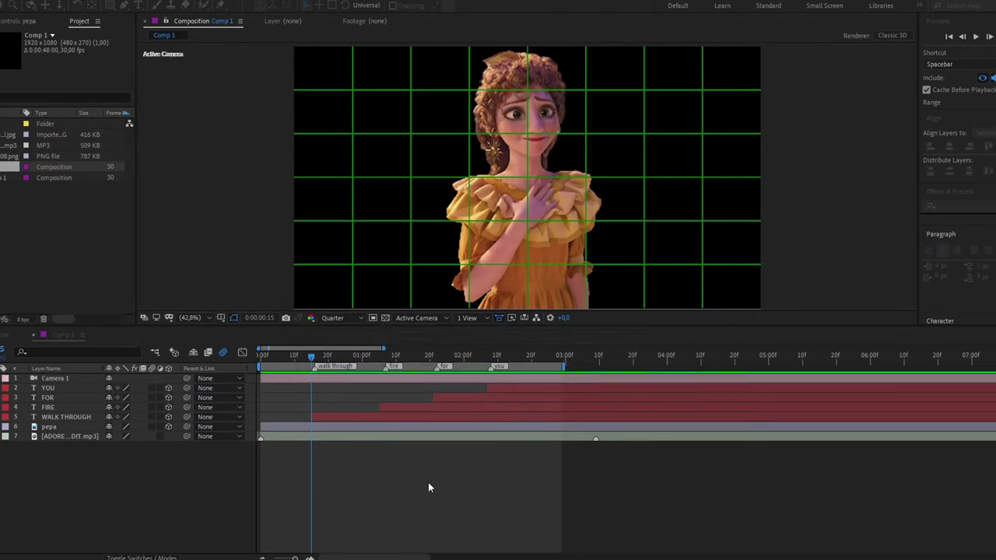
# Add a null object as the parent of Camera 1 and reveal the null's Position property
pyautogui.rightClick(375, 383)
pyautogui.moveTo(458, 389)
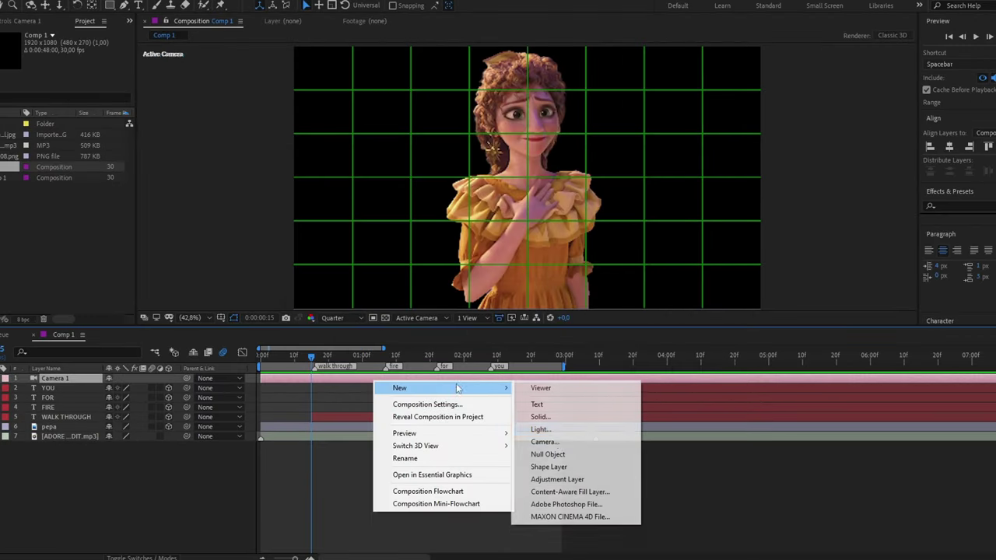
pyautogui.click(565, 457)
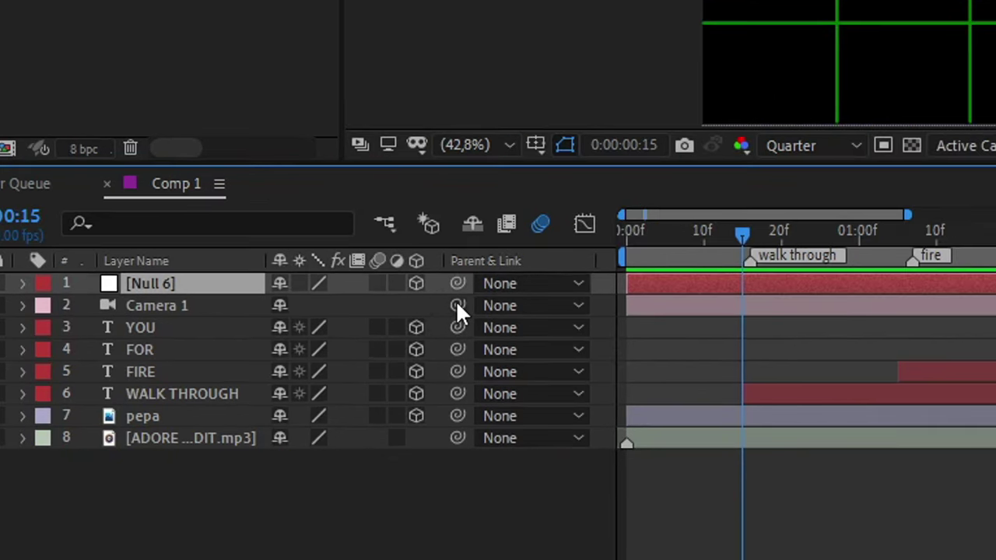
pyautogui.moveTo(549, 304); pyautogui.dragTo(301, 286)
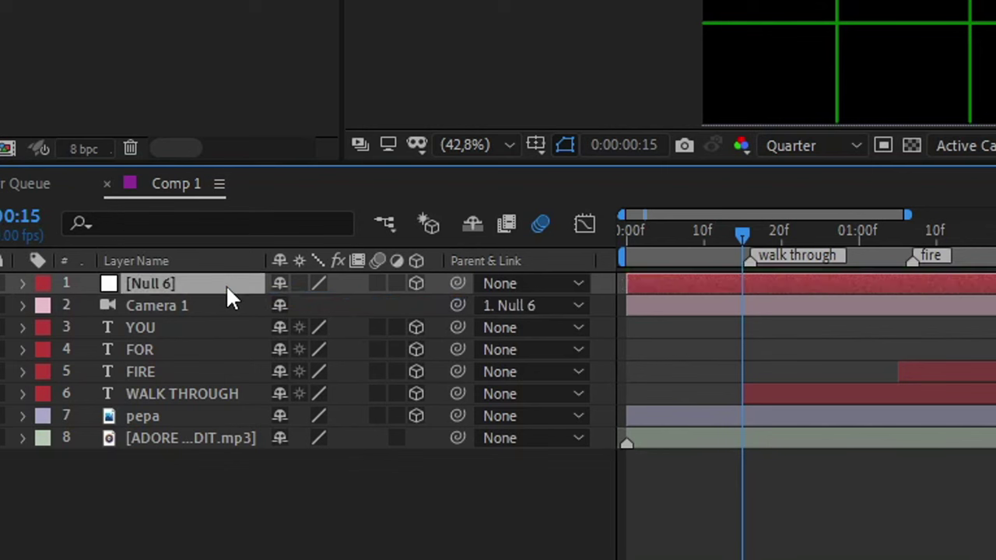
pyautogui.press('p')
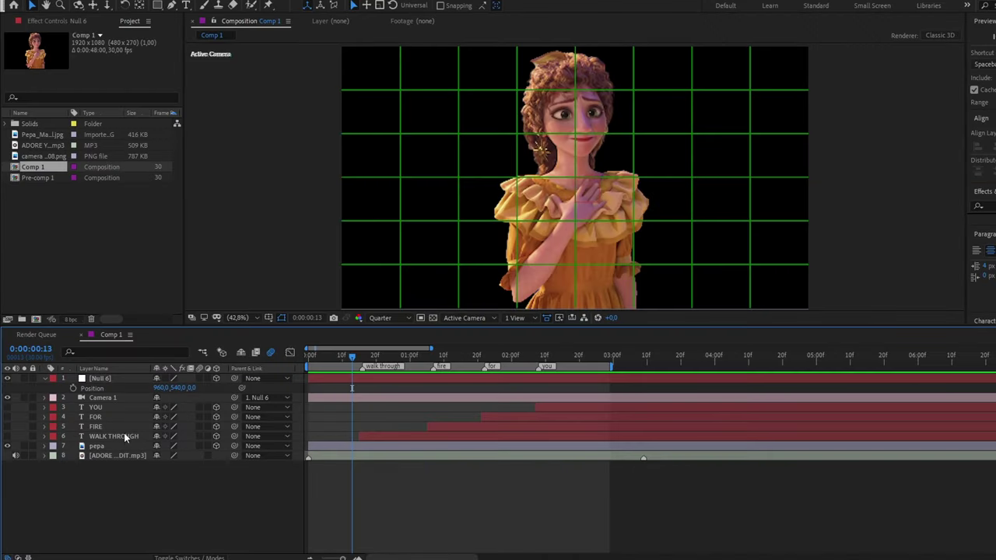
# Set the viewer to 2 Views - Horizontal with the top view active, and select the WALK THROUGH layer
pyautogui.click(124, 435)
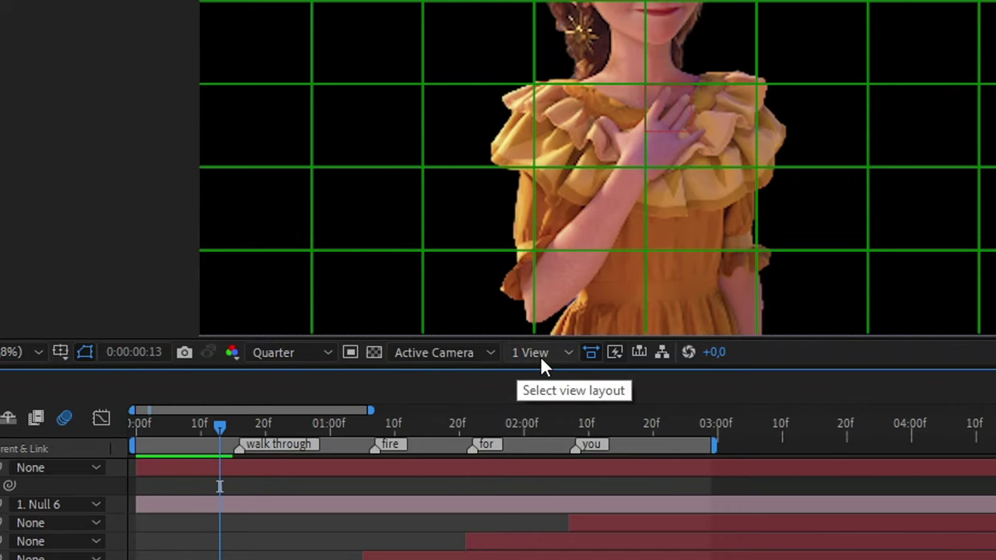
pyautogui.click(539, 354)
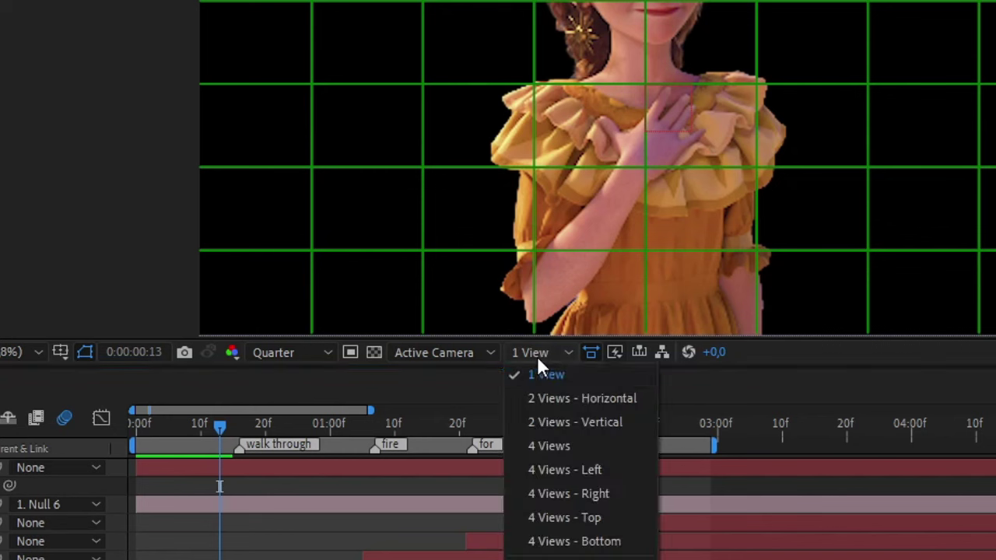
pyautogui.click(592, 398)
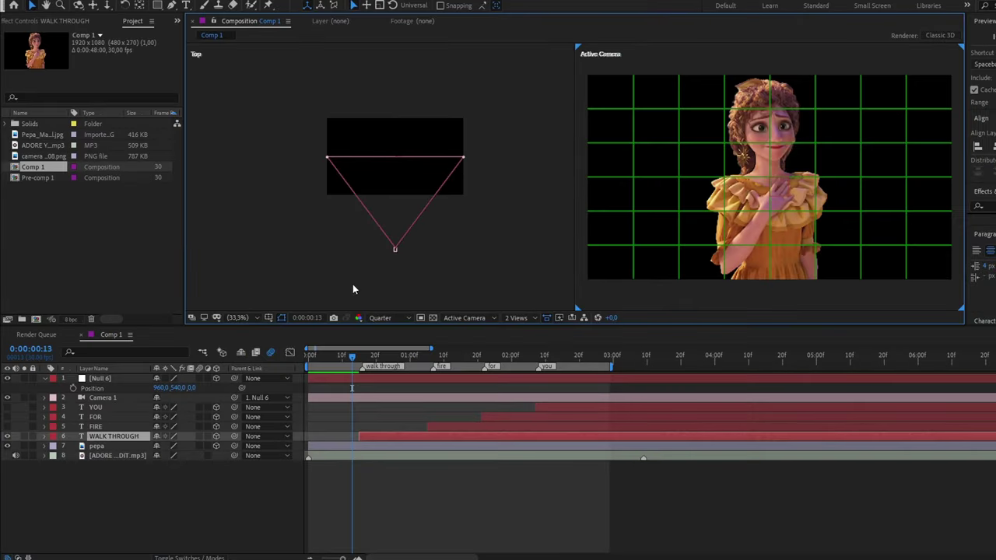
pyautogui.click(352, 290)
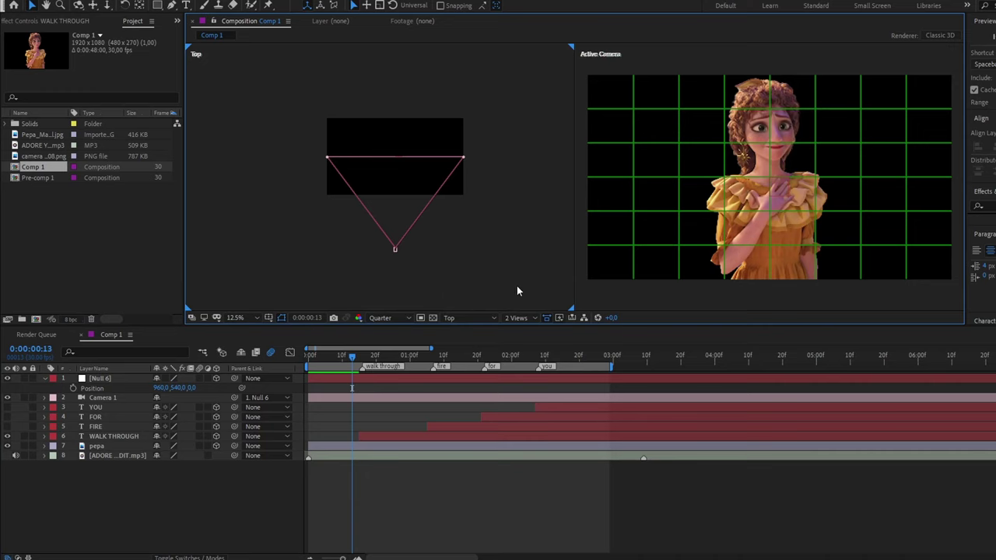
pyautogui.click(369, 438)
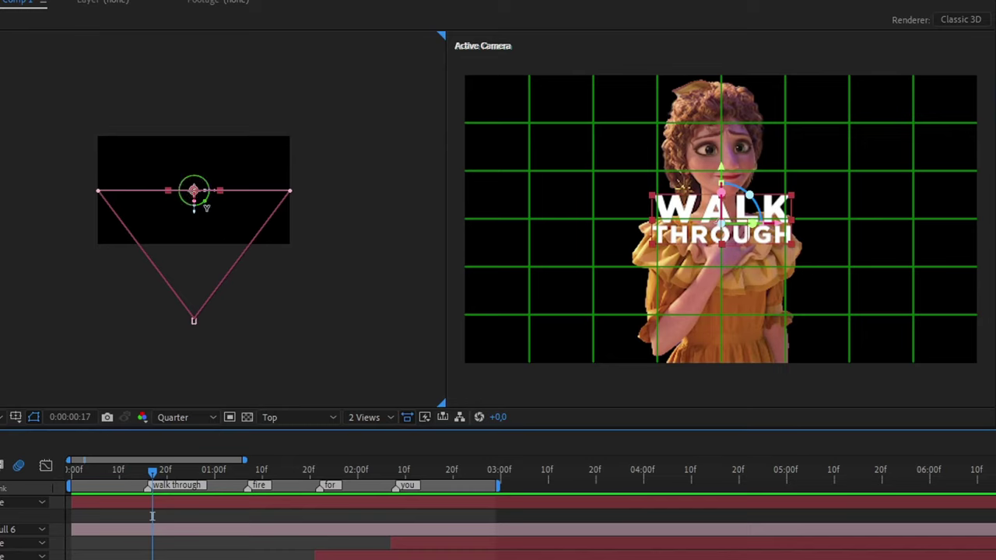
# Place the WALK THROUGH text beside the character's arm, lowered and slightly in front of the image plane
pyautogui.moveTo(199, 218); pyautogui.dragTo(161, 215)
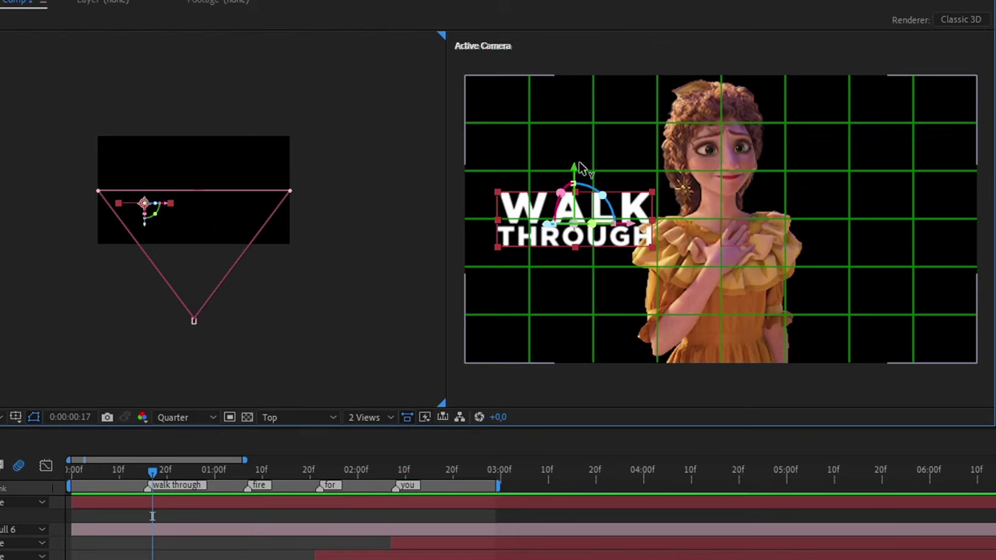
pyautogui.moveTo(575, 167); pyautogui.dragTo(580, 226)
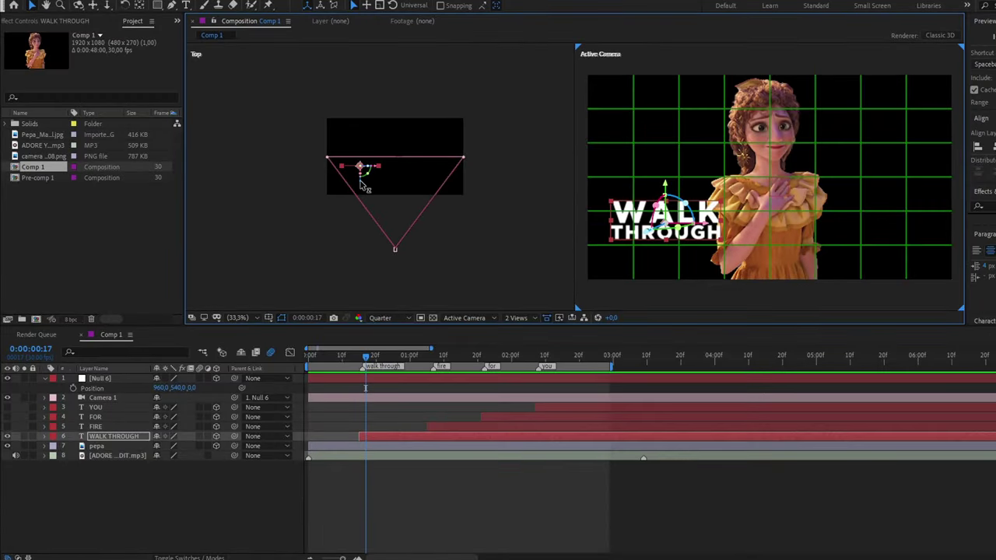
pyautogui.moveTo(361, 181); pyautogui.dragTo(361, 179)
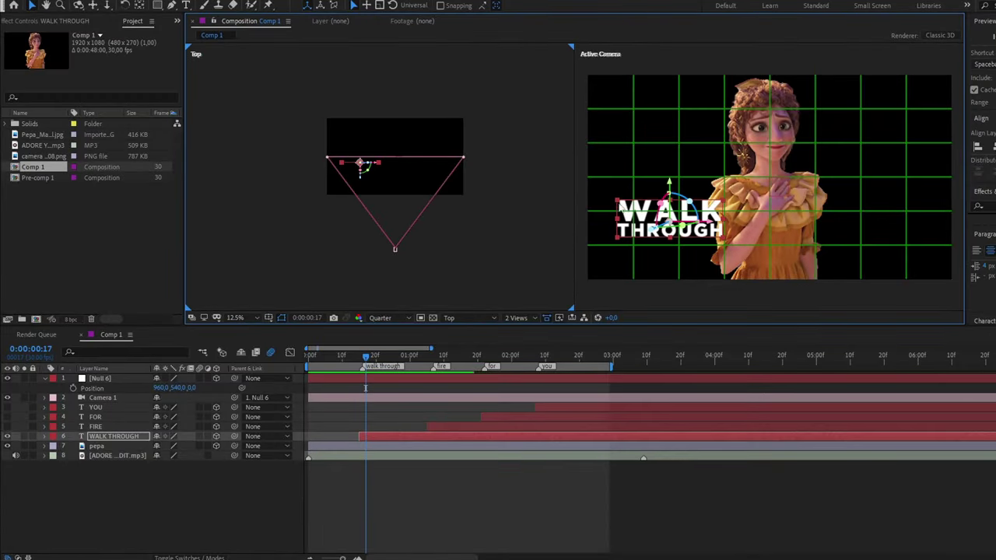
# At the fire marker, place the FIRE text close to the camera, on the character's other side and raised to head height
pyautogui.moveTo(365, 356); pyautogui.dragTo(436, 357)
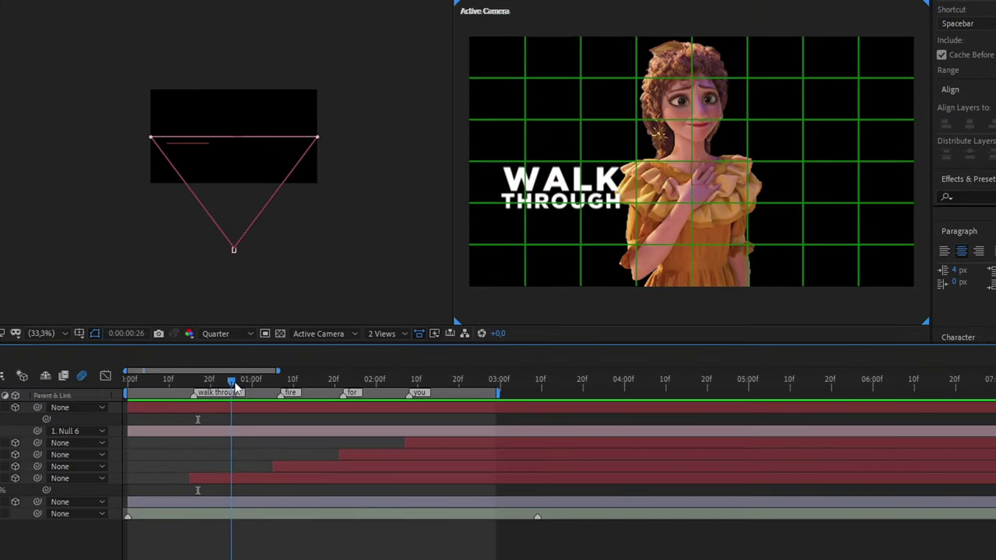
pyautogui.click(436, 428)
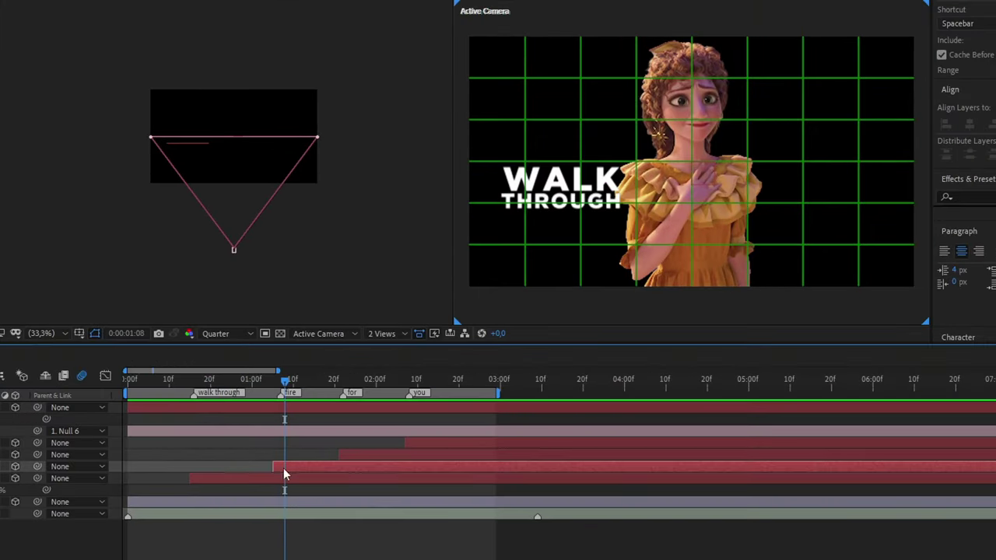
pyautogui.moveTo(233, 138); pyautogui.dragTo(260, 203)
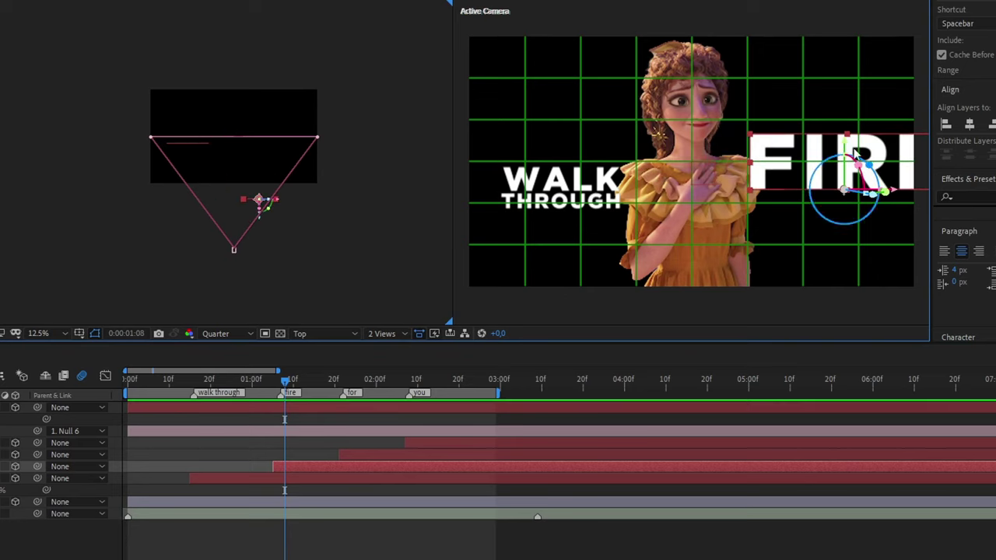
pyautogui.moveTo(844, 174); pyautogui.dragTo(843, 122)
# At the for marker, move the FOR text straight towards the camera to a Z position of about -1176
pyautogui.click(333, 381)
pyautogui.click(339, 389)
pyautogui.hotkey('ctrl', 'Up')
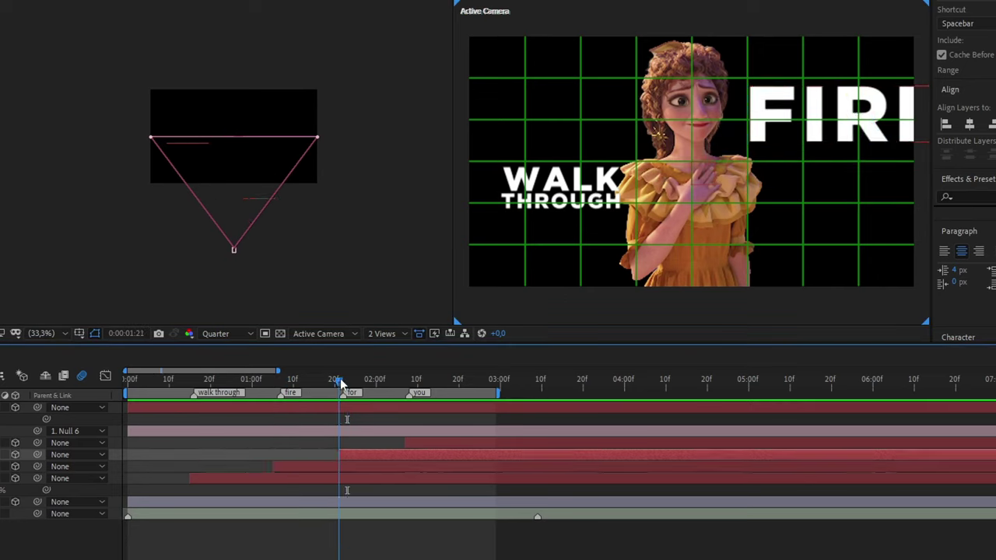
pyautogui.moveTo(234, 156); pyautogui.dragTo(235, 260)
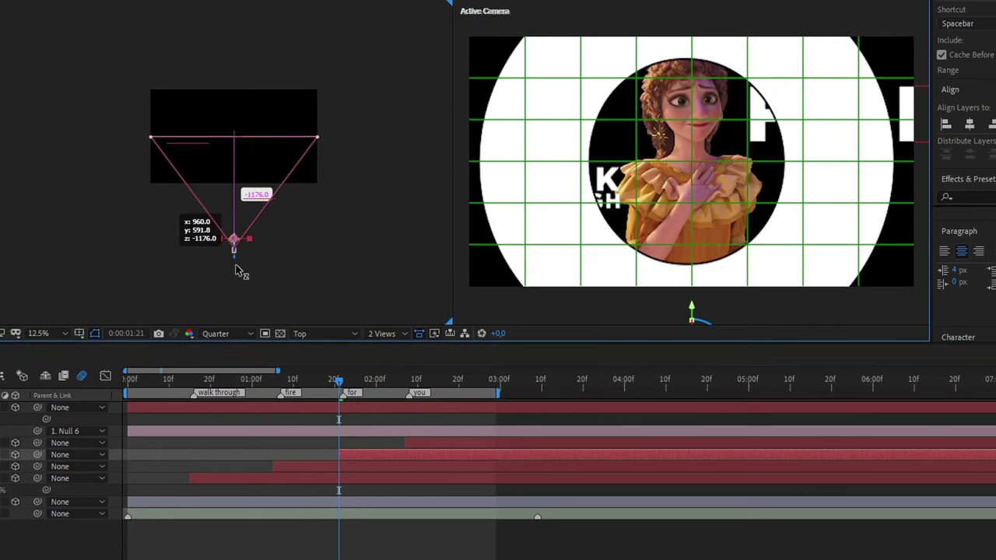
# Start animating Null 6's Position with a keyframe just before the walk through marker
pyautogui.moveTo(348, 360); pyautogui.dragTo(354, 360)
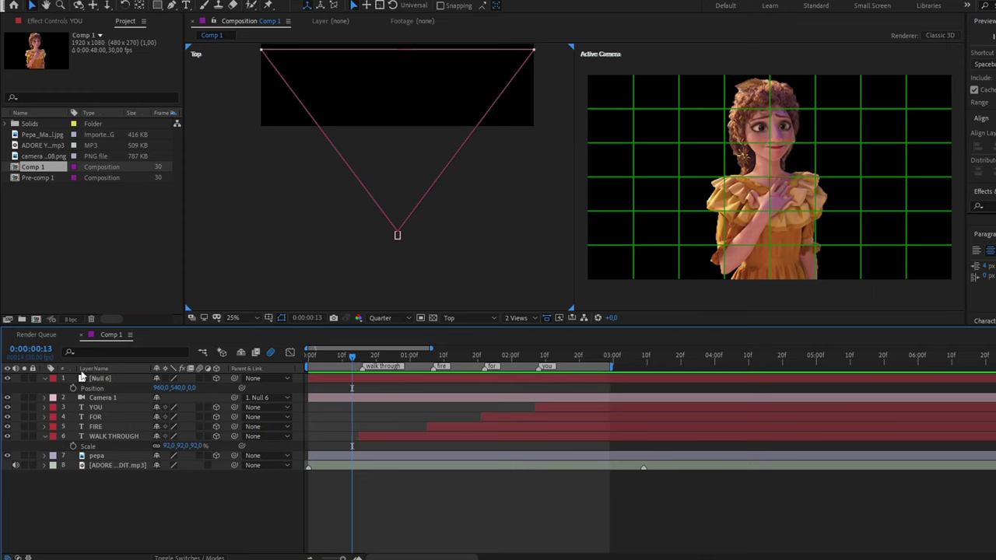
pyautogui.click(104, 379)
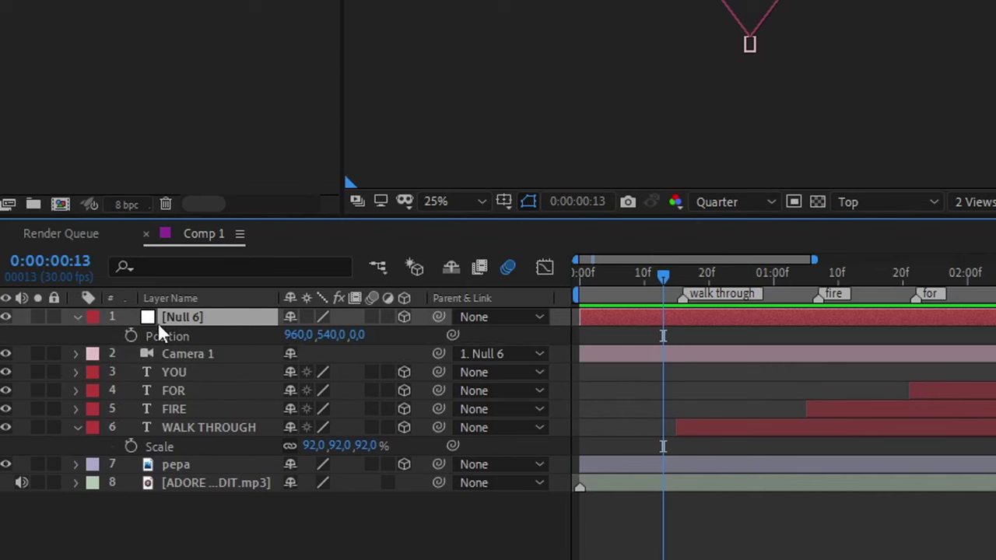
pyautogui.click(130, 336)
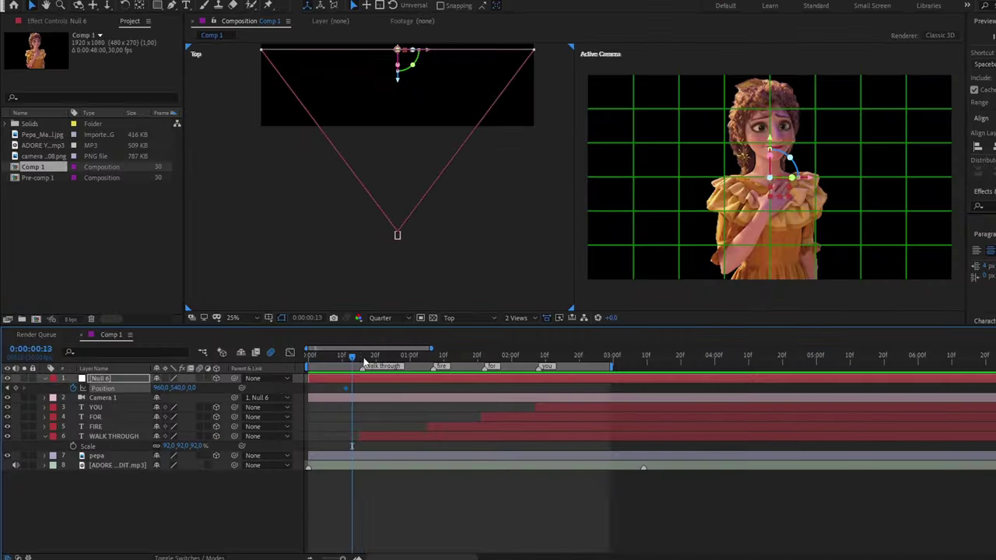
# At 0:00:00:26, set Null 6's Position to 491, 633, 552 so the camera frames the WALK THROUGH text
pyautogui.moveTo(690, 276); pyautogui.dragTo(747, 277)
pyautogui.moveTo(360, 253)
pyautogui.mouseDown()
pyautogui.moveTo(316, 256)
pyautogui.moveTo(356, 252)
pyautogui.mouseUp()
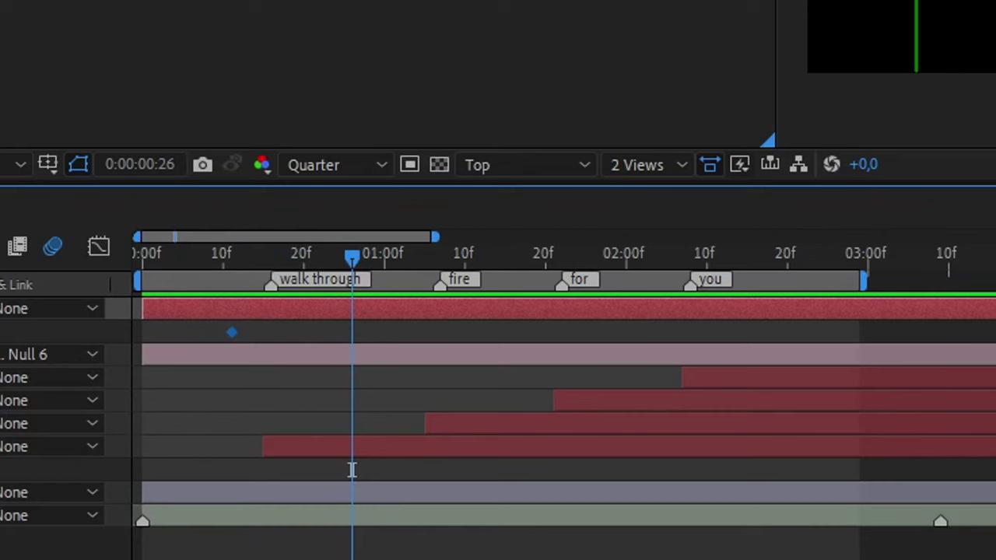
pyautogui.moveTo(143, 479); pyautogui.dragTo(395, 478)
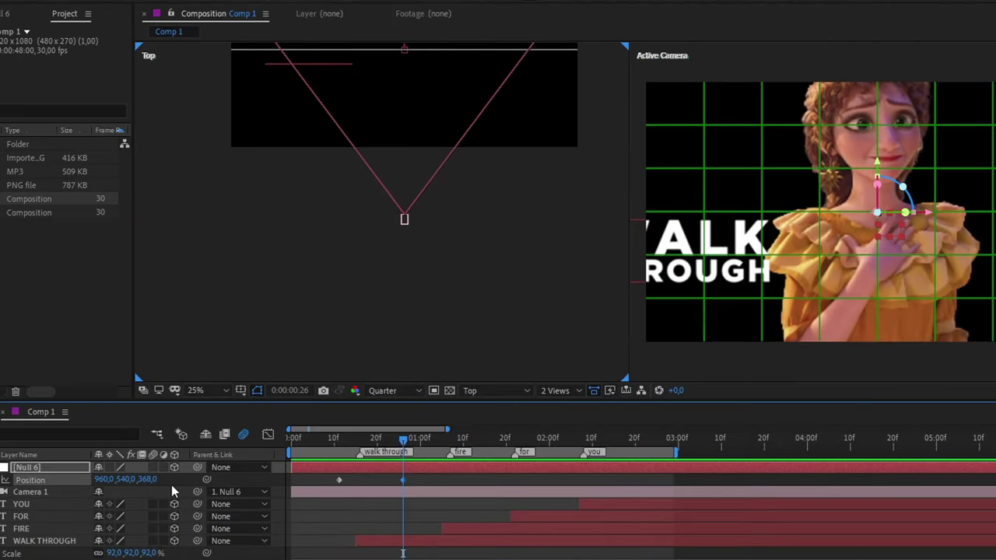
pyautogui.moveTo(151, 483); pyautogui.dragTo(192, 482)
pyautogui.moveTo(103, 480); pyautogui.dragTo(56, 482)
pyautogui.moveTo(125, 481); pyautogui.dragTo(40, 481)
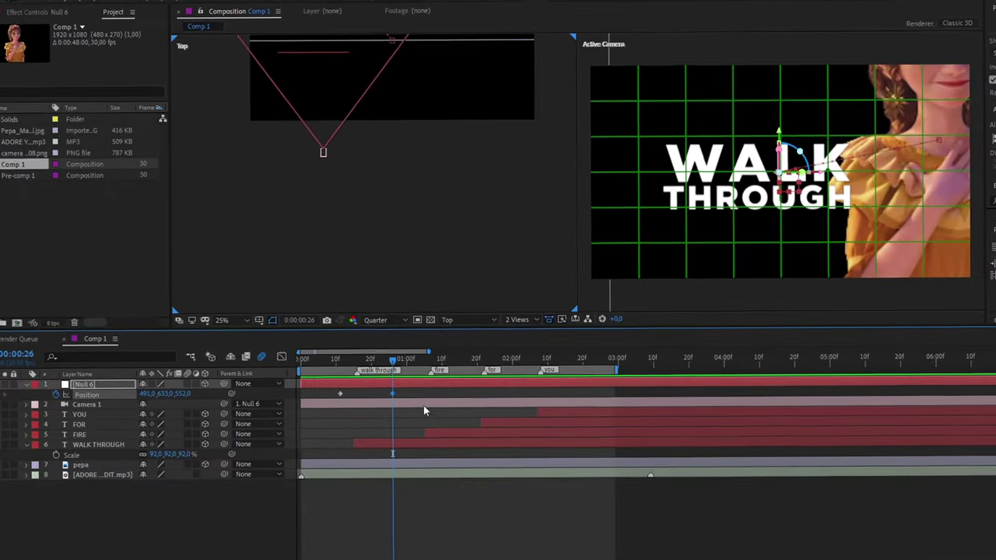
# Apply Easy Ease to both of Null 6's Position keyframes
pyautogui.click(396, 417)
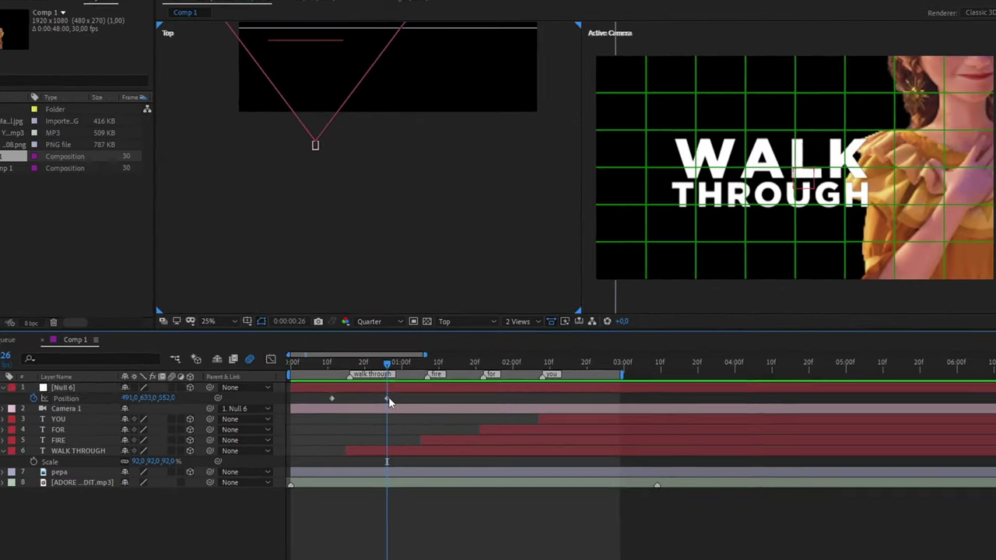
pyautogui.moveTo(387, 399); pyautogui.dragTo(301, 407)
pyautogui.press('F9')
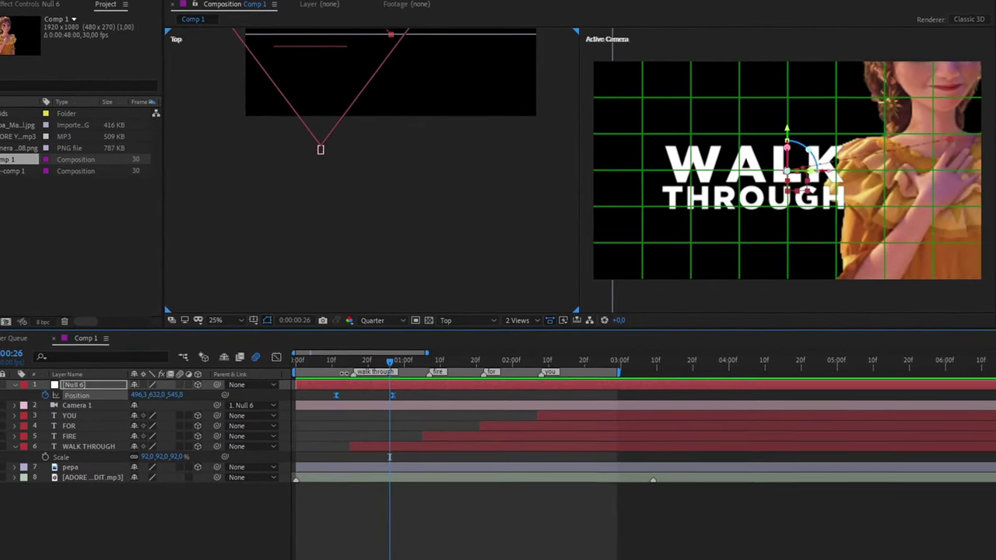
# Reshape Null 6's Position speed graph so the speed peaks at the walk through marker and slows down gradually
pyautogui.click(358, 363)
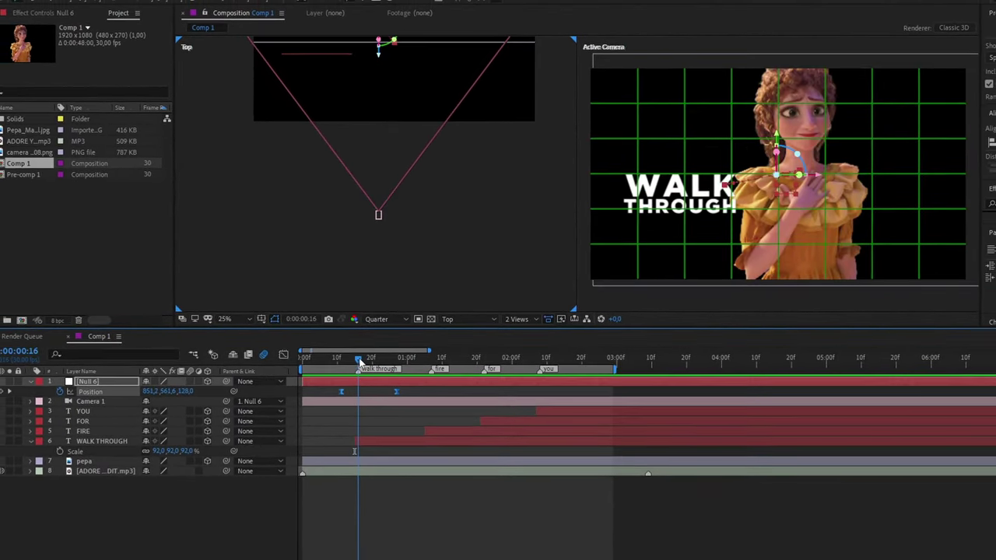
pyautogui.click(265, 354)
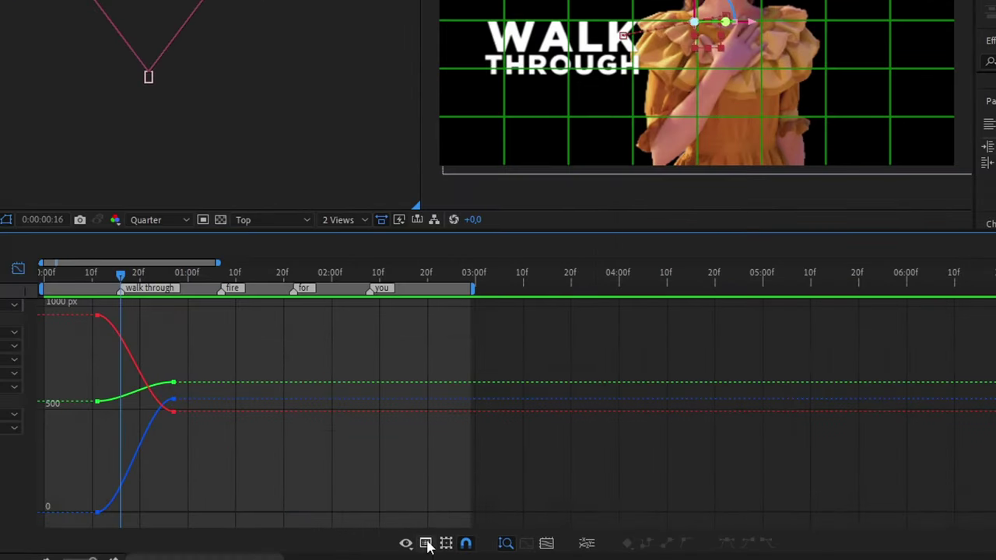
pyautogui.click(581, 553)
pyautogui.click(464, 392)
pyautogui.moveTo(200, 488); pyautogui.dragTo(153, 522)
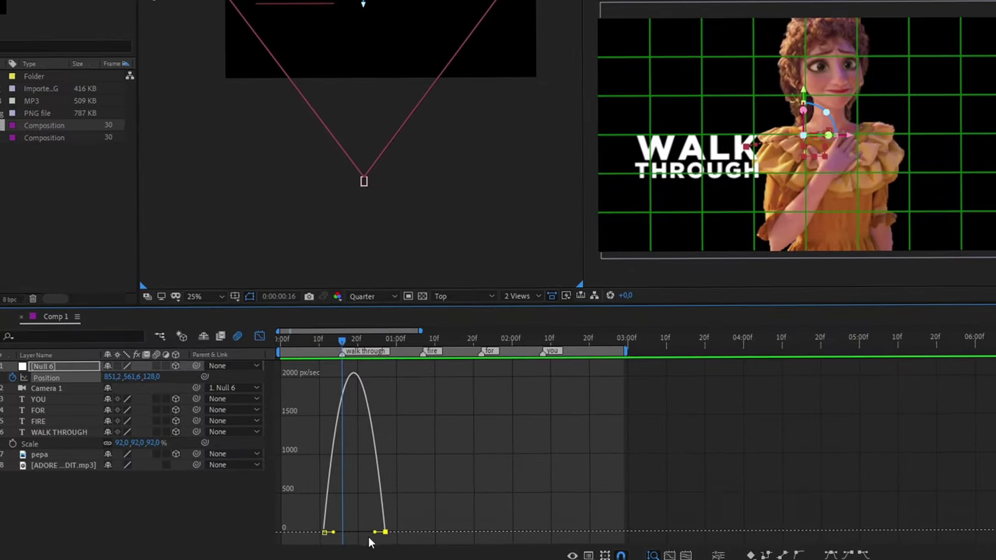
pyautogui.moveTo(375, 532); pyautogui.dragTo(363, 531)
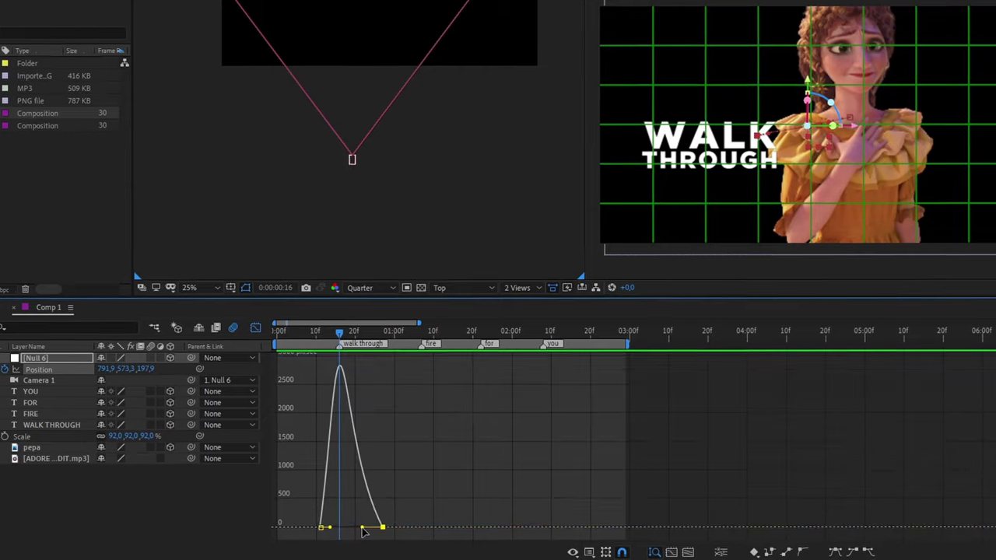
pyautogui.click(309, 330)
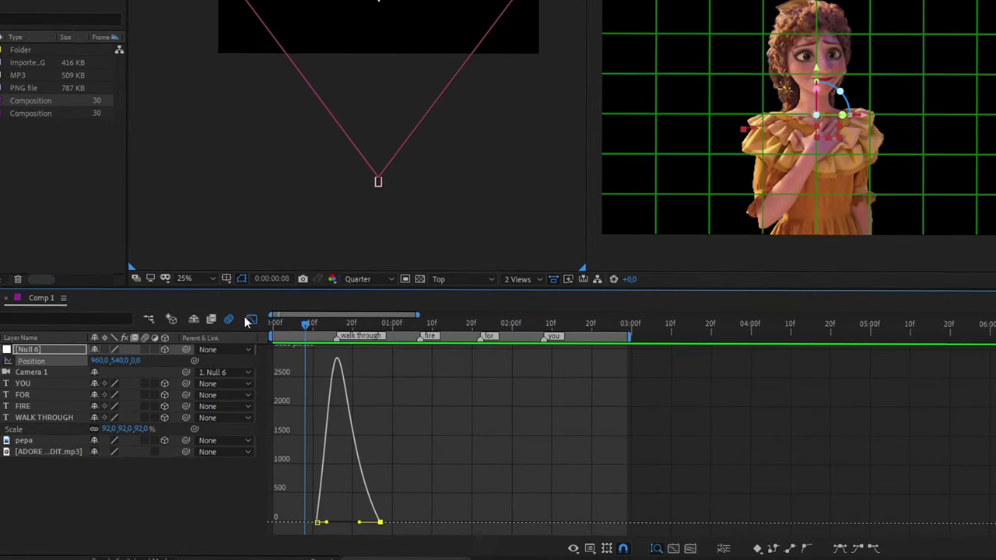
pyautogui.click(251, 320)
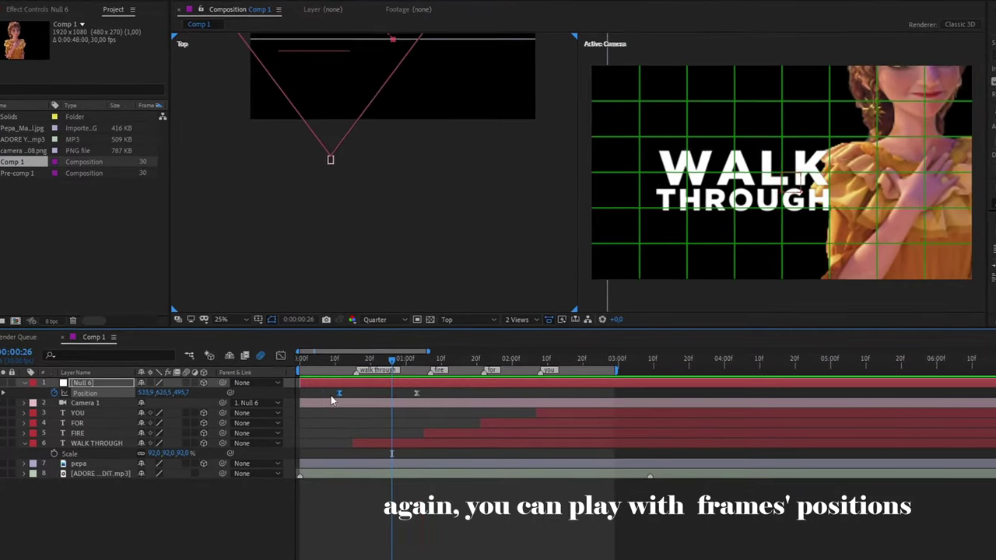
# Retime Null 6's two Position keyframes for a longer move and adjust the speed curve to peak at the walk through marker
pyautogui.moveTo(339, 393); pyautogui.dragTo(321, 393)
pyautogui.moveTo(417, 393); pyautogui.dragTo(409, 393)
pyautogui.click(356, 362)
pyautogui.click(280, 356)
pyautogui.moveTo(346, 536); pyautogui.dragTo(339, 536)
pyautogui.moveTo(366, 535); pyautogui.dragTo(381, 536)
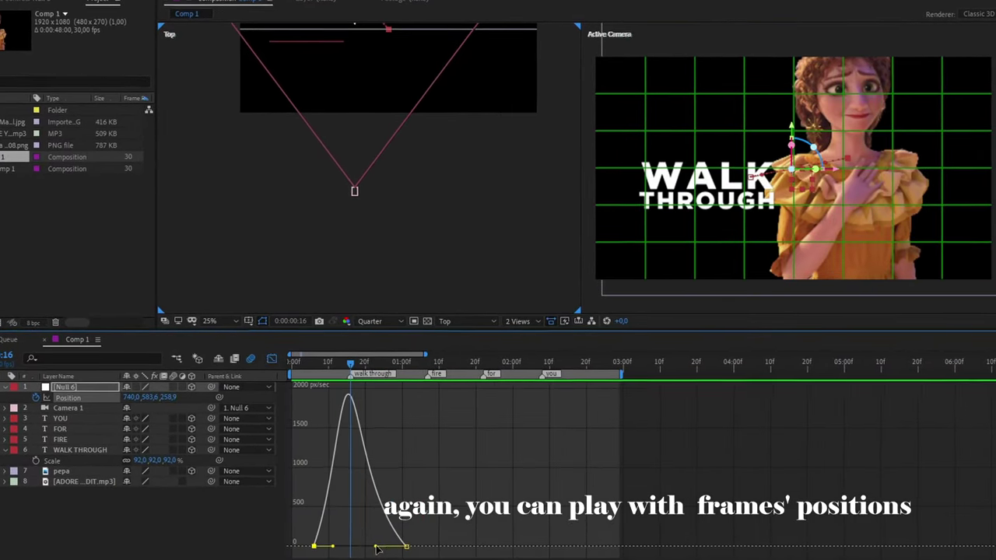
pyautogui.hotkey('shift', 'F3')
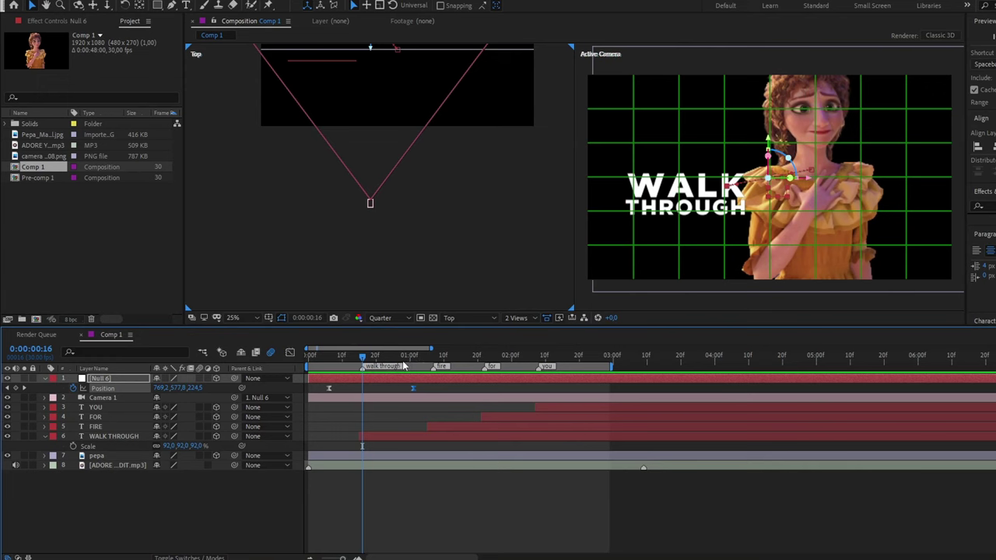
# Add a second null object, make it 3D, and parent Null 6 to it
pyautogui.moveTo(404, 366); pyautogui.dragTo(420, 365)
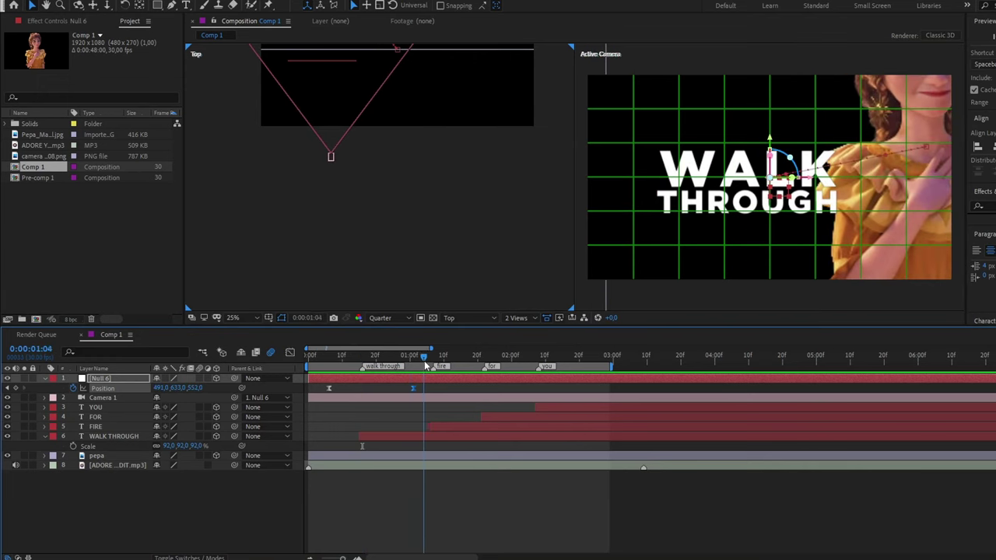
pyautogui.rightClick(431, 500)
pyautogui.moveTo(458, 377)
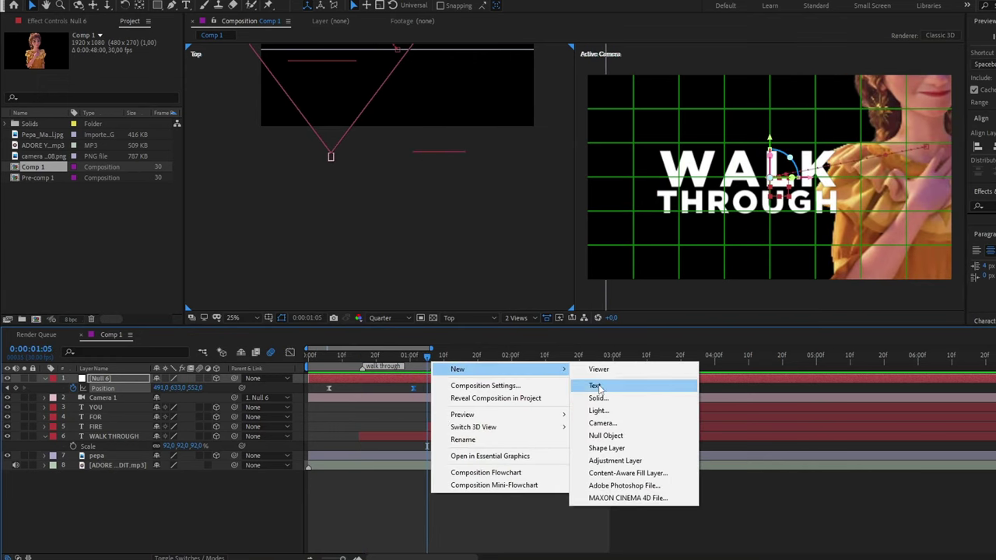
pyautogui.click(606, 436)
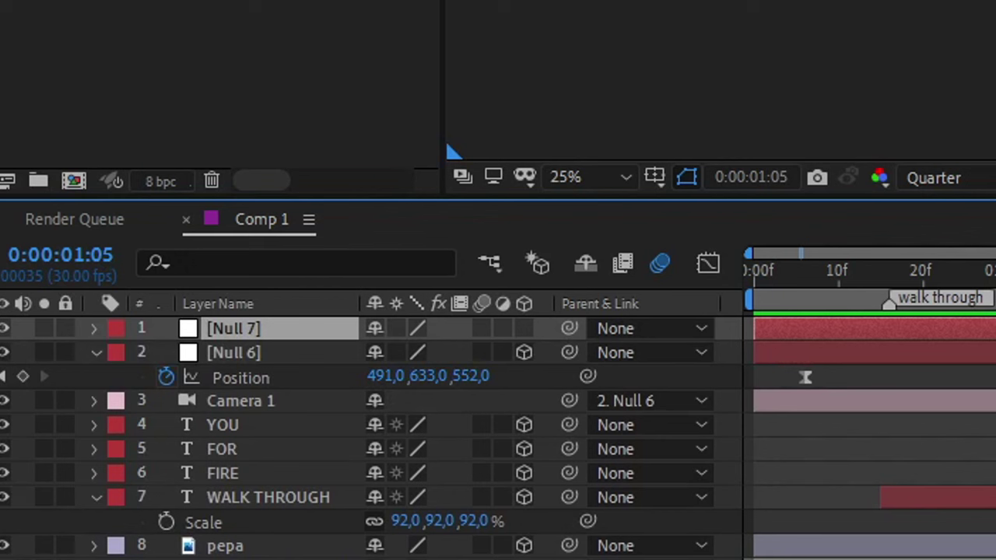
pyautogui.click(532, 327)
pyautogui.click(241, 354)
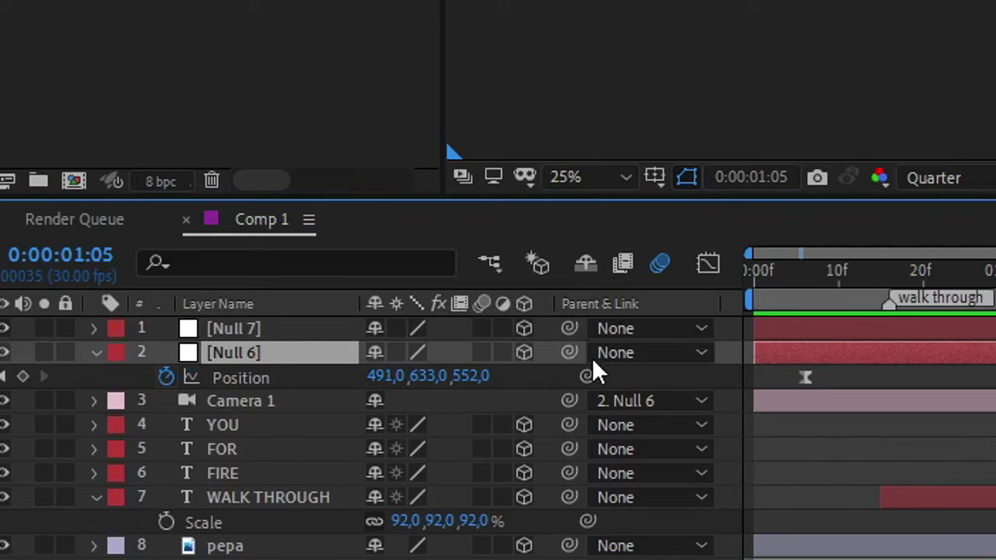
pyautogui.moveTo(569, 353); pyautogui.dragTo(268, 327)
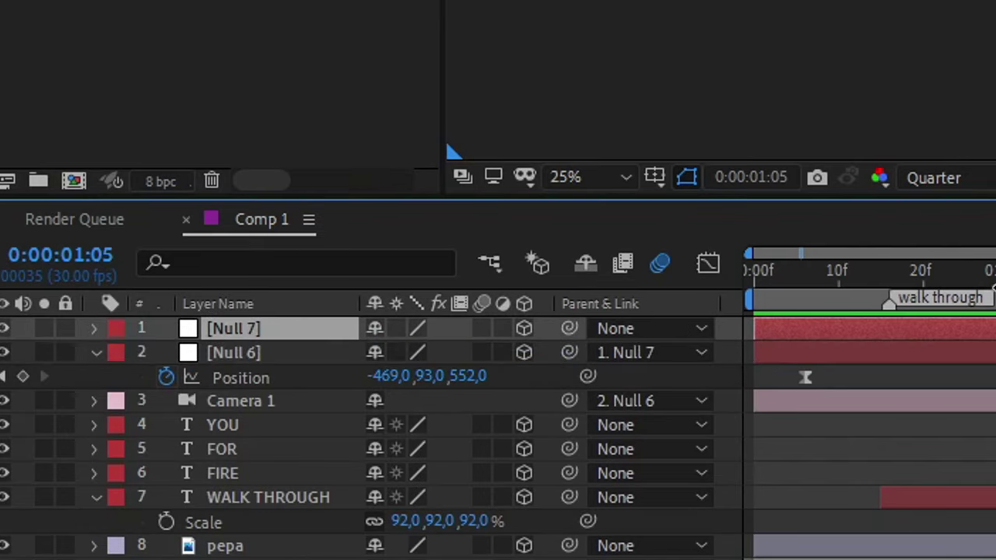
# Reveal Null 7's Position and keyframe it at about frame 27, just before Null 6's last keyframe
pyautogui.press('p')
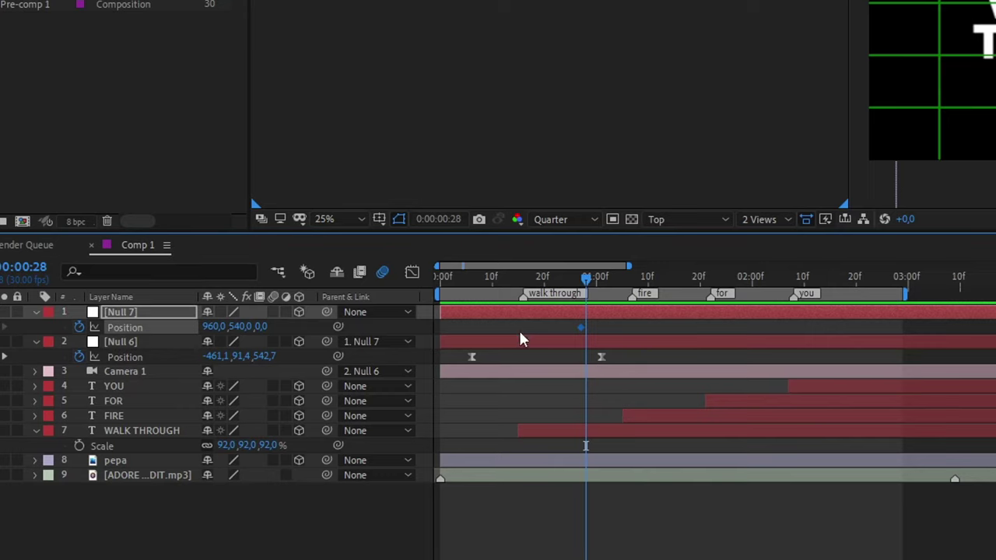
pyautogui.click(471, 358)
pyautogui.click(603, 356)
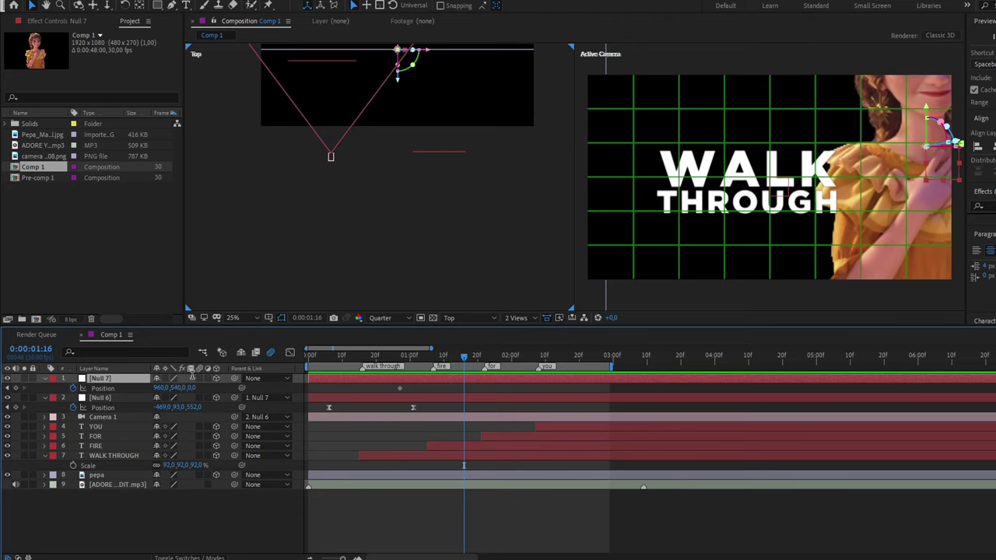
# At 0:00:01:16, keyframe Null 7's Position at 1757, 364, -354 to bring the camera to the FIRE text
pyautogui.moveTo(385, 155); pyautogui.dragTo(371, 260)
pyautogui.click(314, 259)
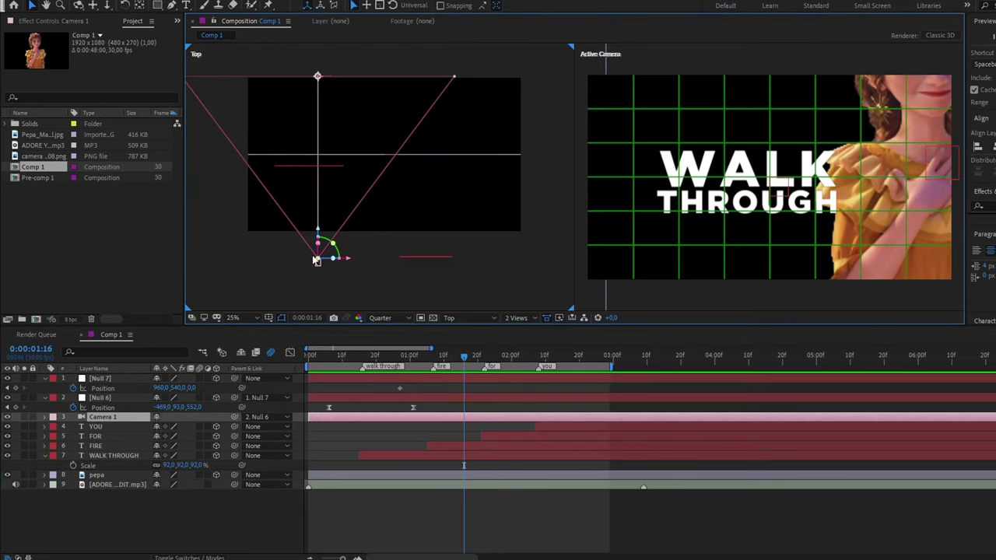
pyautogui.click(429, 258)
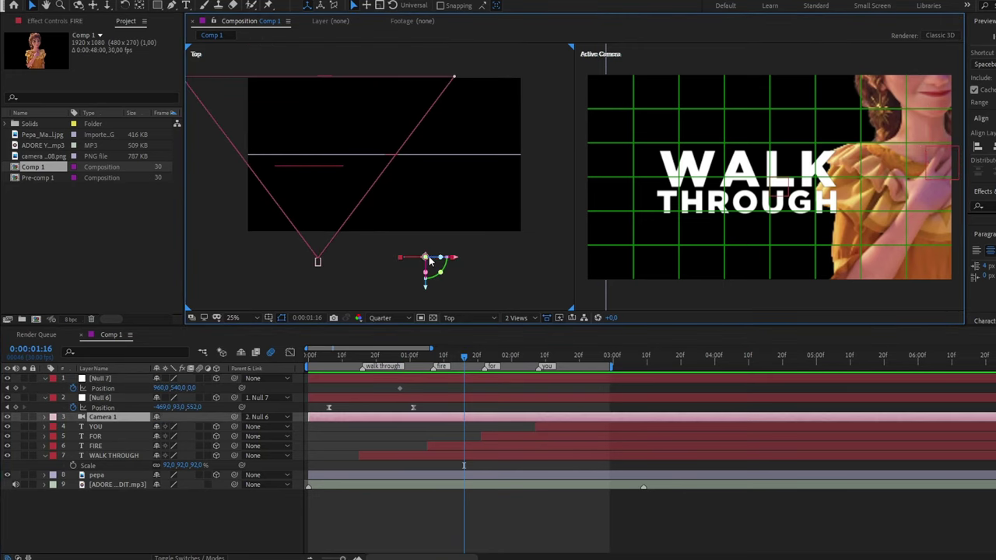
pyautogui.click(461, 379)
pyautogui.moveTo(164, 388)
pyautogui.mouseDown()
pyautogui.moveTo(211, 389)
pyautogui.moveTo(135, 395)
pyautogui.moveTo(166, 387)
pyautogui.mouseUp()
# Shift the FIRE text sideways clear of the character's face and refine Null 7's Position to 1795, 375, -412
pyautogui.click(472, 447)
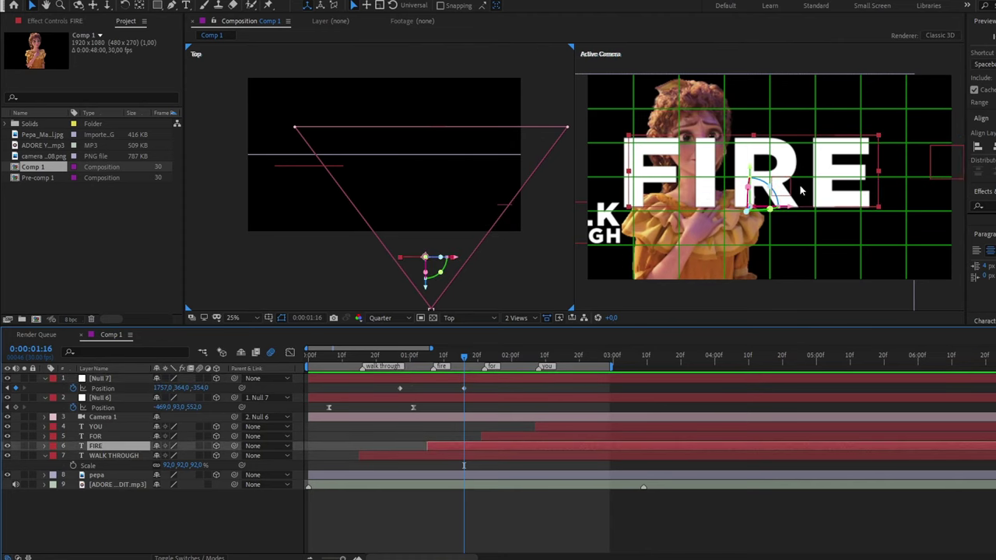
pyautogui.moveTo(796, 212)
pyautogui.mouseDown()
pyautogui.moveTo(821, 212)
pyautogui.moveTo(803, 208)
pyautogui.mouseUp()
pyautogui.click(175, 395)
pyautogui.moveTo(162, 388)
pyautogui.mouseDown()
pyautogui.moveTo(192, 388)
pyautogui.moveTo(155, 388)
pyautogui.mouseUp()
pyautogui.moveTo(180, 388); pyautogui.dragTo(189, 388)
pyautogui.click(817, 184)
pyautogui.moveTo(826, 200); pyautogui.dragTo(865, 198)
pyautogui.click(581, 508)
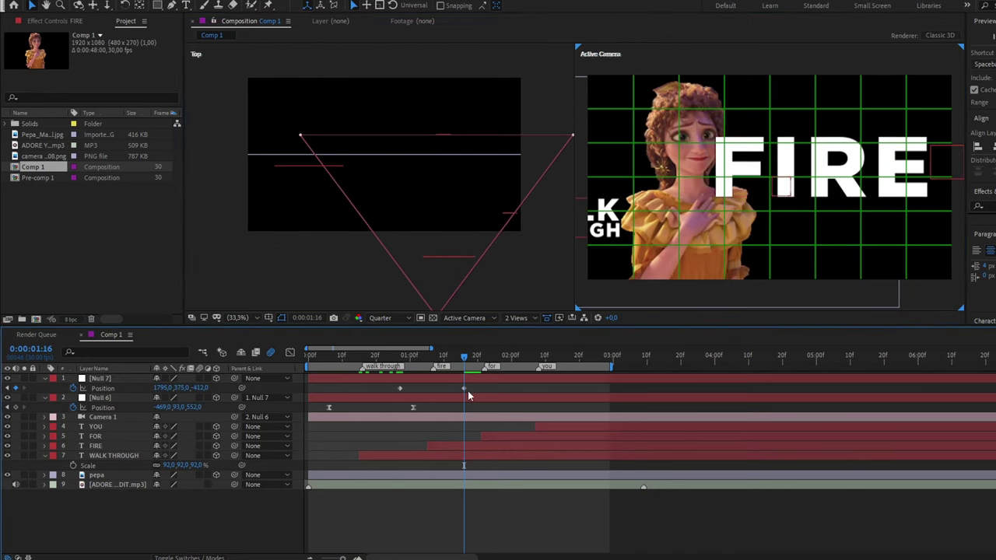
# Move Null 7's last Position keyframe slightly later, ease both of its Position keyframes, and adjust the ending influence in the speed graph
pyautogui.moveTo(465, 390); pyautogui.dragTo(373, 390)
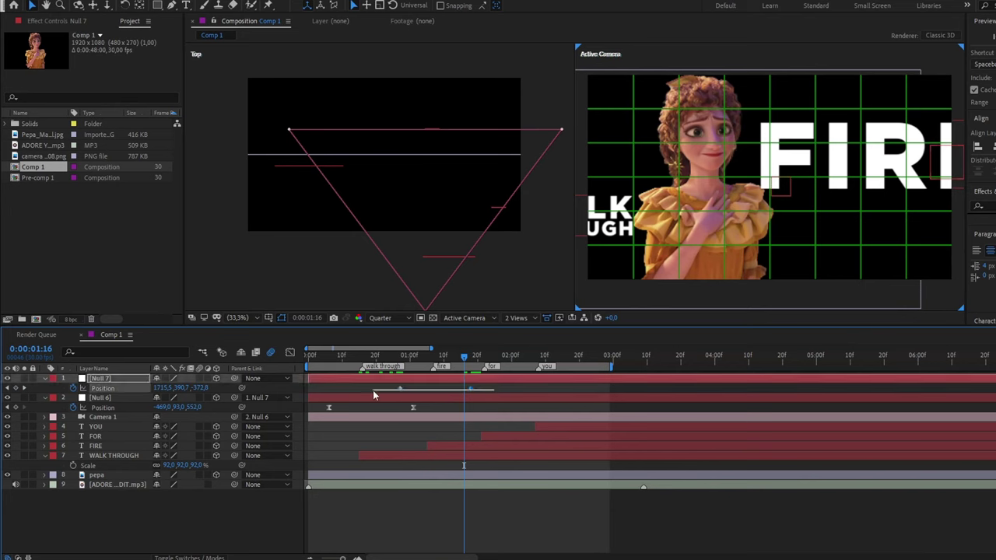
pyautogui.press('F9')
pyautogui.click(433, 360)
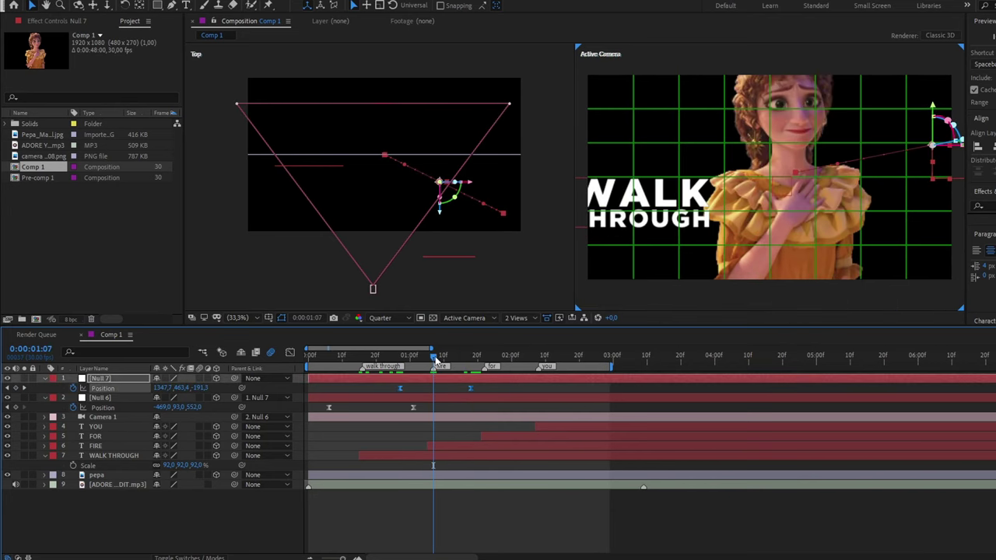
pyautogui.hotkey('shift', 'F3')
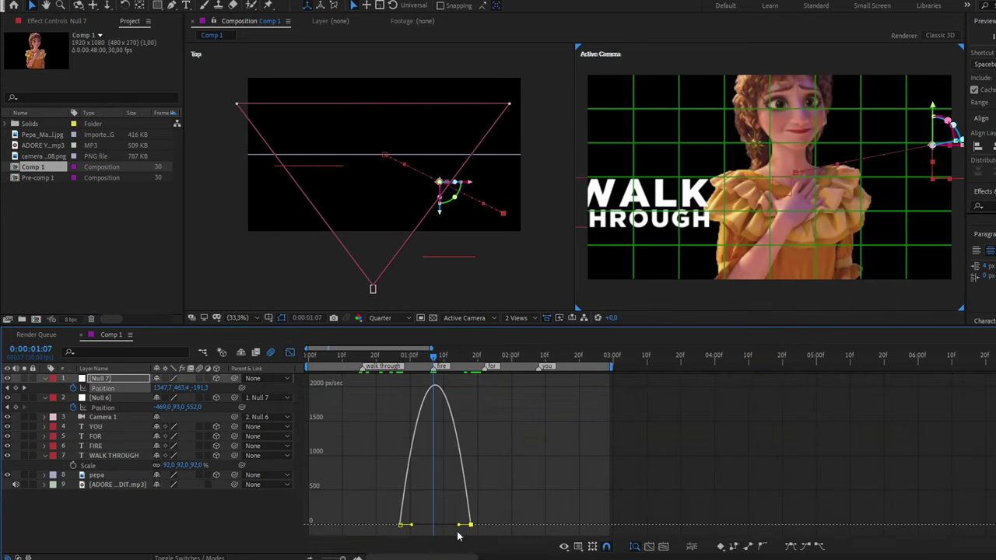
pyautogui.moveTo(458, 526)
pyautogui.mouseDown()
pyautogui.moveTo(422, 527)
pyautogui.moveTo(455, 528)
pyautogui.mouseUp()
pyautogui.hotkey('shift', 'F3')
pyautogui.click(336, 361)
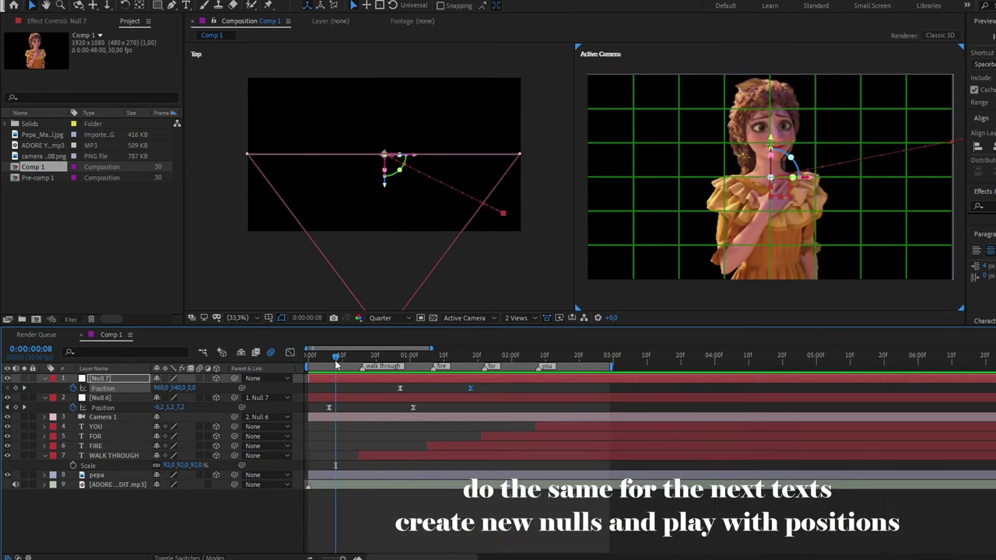
pyautogui.moveTo(336, 362); pyautogui.dragTo(480, 382)
# Add a new 3D null object as the parent of Null 7 and keyframe its Position at 0:00:01:15
pyautogui.rightClick(473, 506)
pyautogui.moveTo(525, 373)
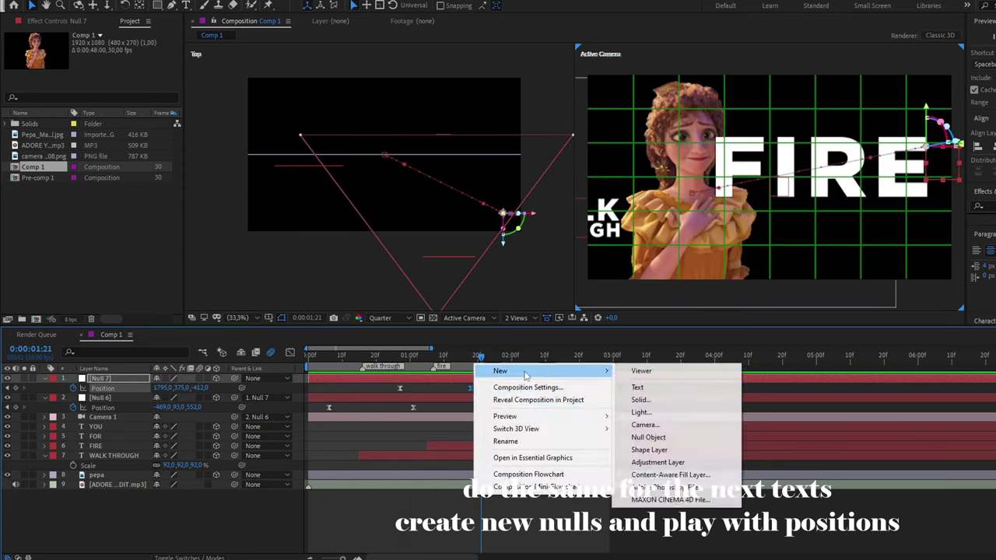
pyautogui.click(654, 438)
pyautogui.click(461, 361)
pyautogui.moveTo(235, 388); pyautogui.dragTo(117, 379)
pyautogui.click(93, 379)
pyautogui.press('p')
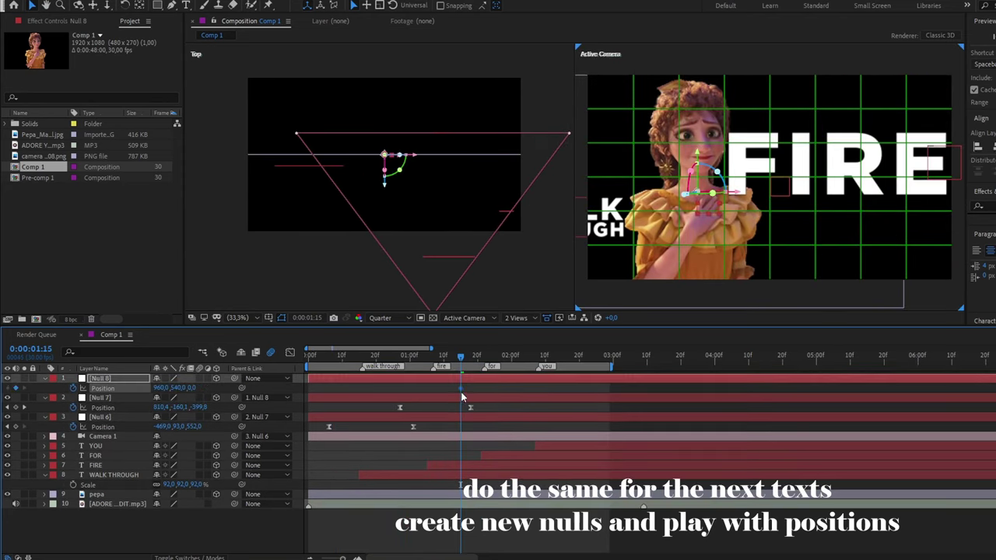
# At 0:00:02:03, keyframe Null 8's Position at 597, 618, -538 to frame the FOR text
pyautogui.moveTo(463, 362); pyautogui.dragTo(515, 364)
pyautogui.moveTo(168, 389); pyautogui.dragTo(146, 396)
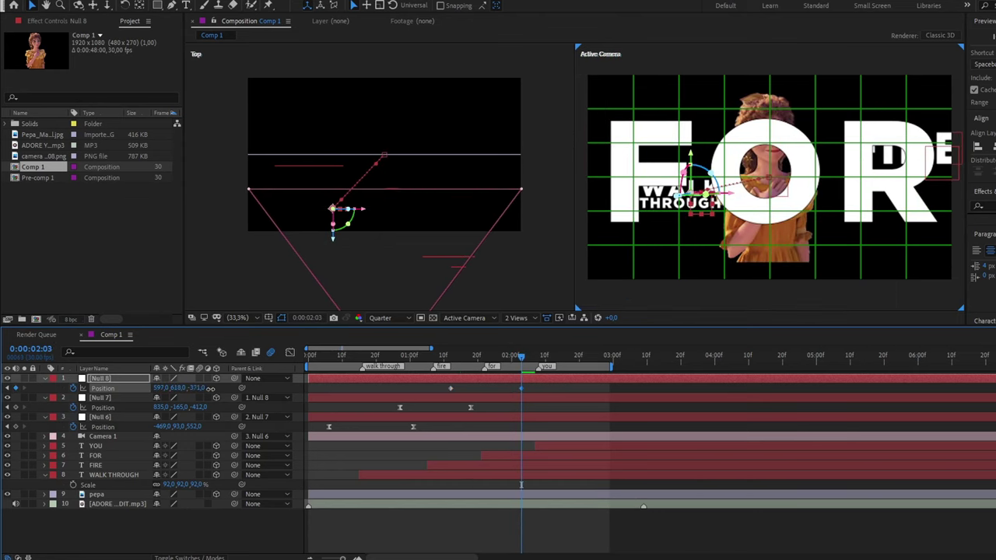
pyautogui.moveTo(210, 388); pyautogui.dragTo(124, 404)
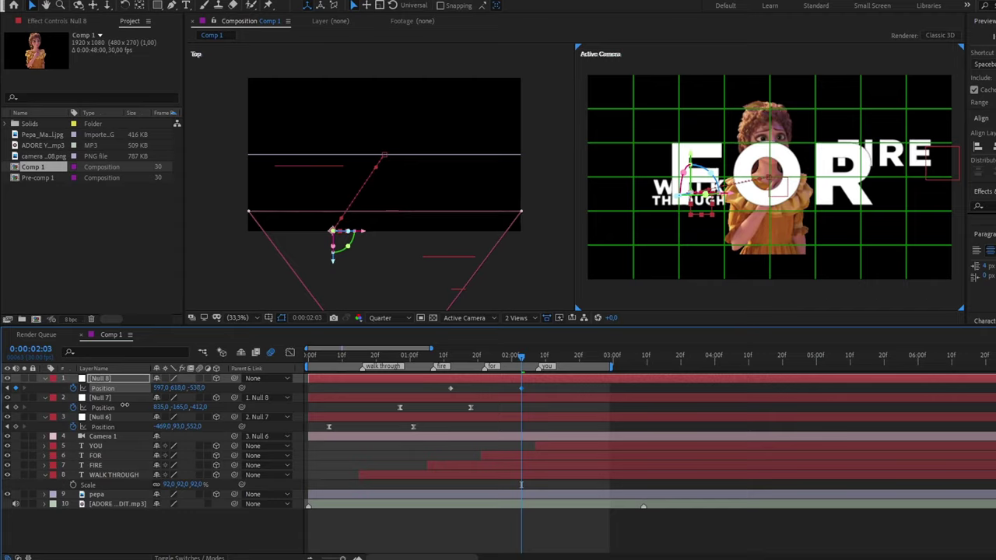
# Push the pepa image farther back in depth behind the texts and scale it to 165%
pyautogui.click(529, 498)
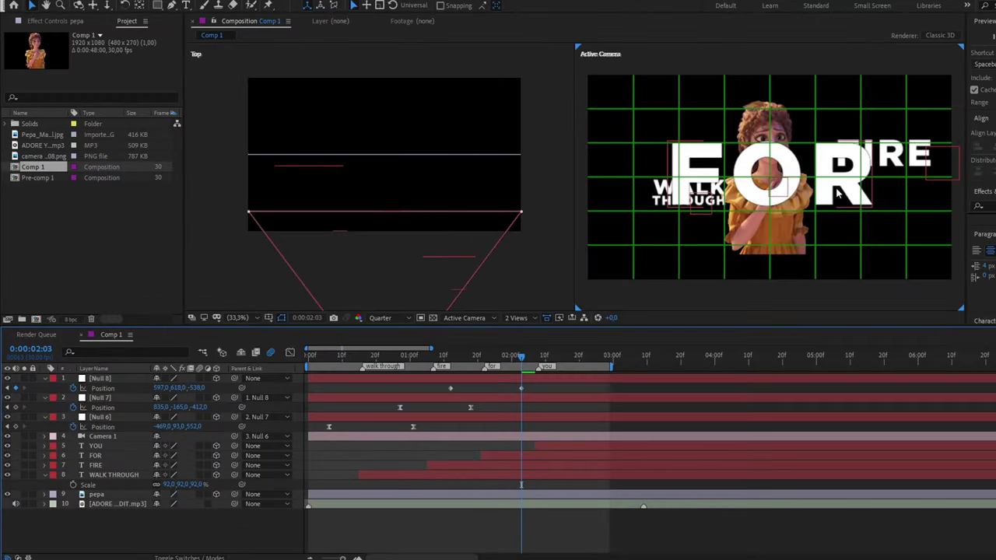
pyautogui.click(498, 159)
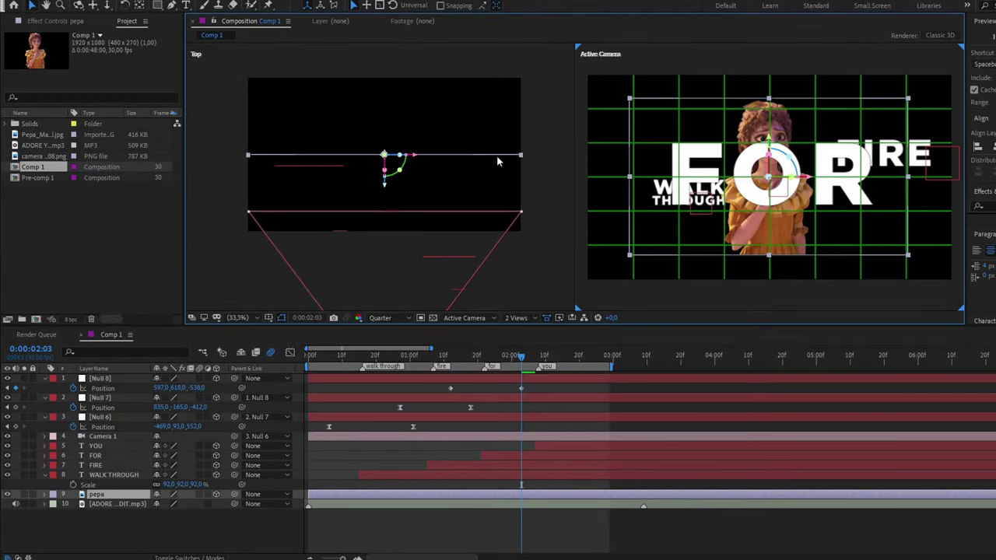
pyautogui.moveTo(387, 193); pyautogui.dragTo(398, 140)
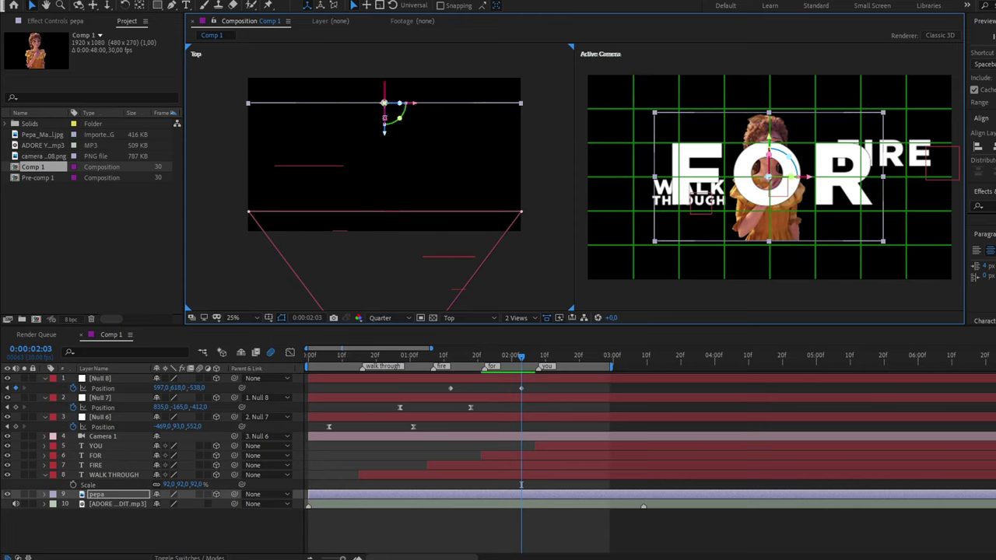
pyautogui.press('s')
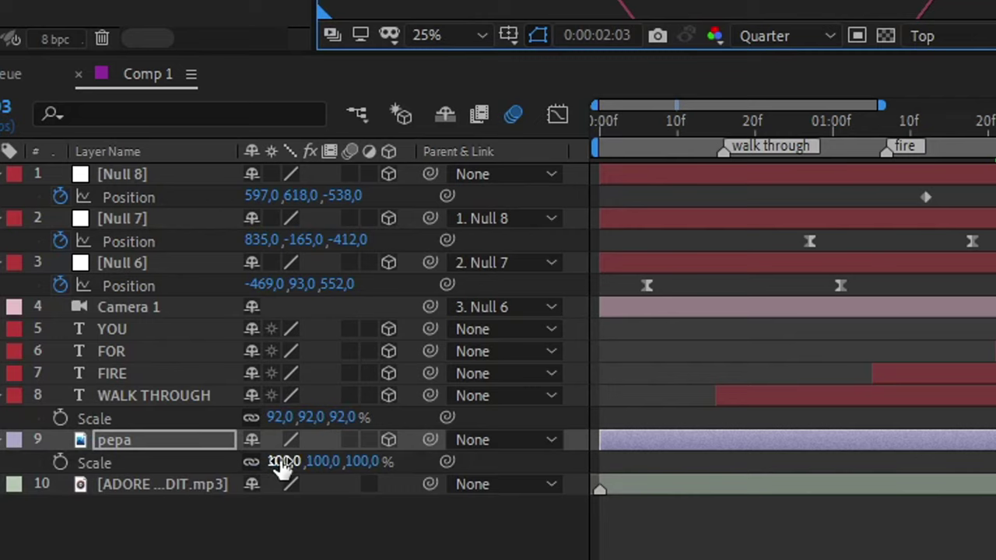
pyautogui.moveTo(175, 504); pyautogui.dragTo(179, 504)
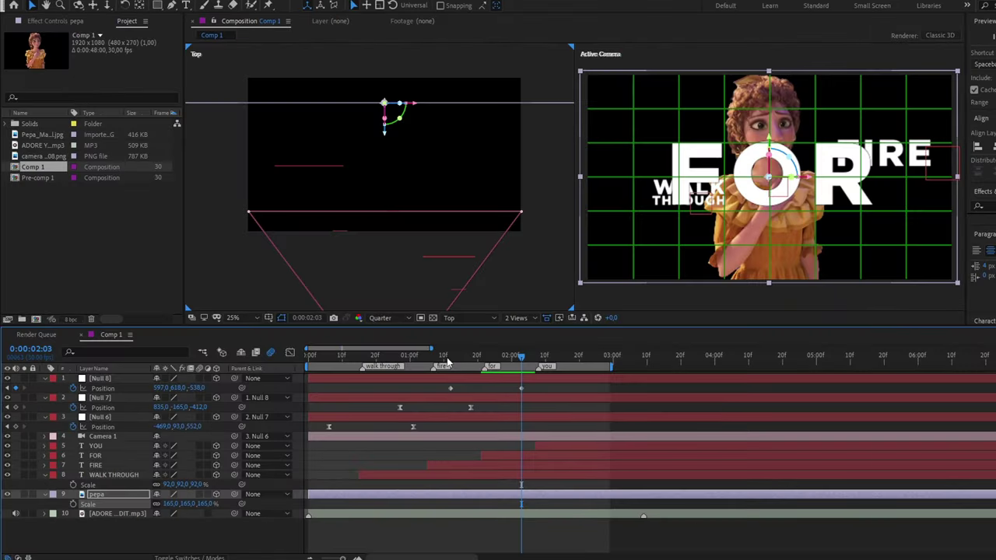
# Apply Animation Composer 3's Overshoot Scale Characters text transition to the WALK THROUGH layer and preview the animation
pyautogui.moveTo(445, 359); pyautogui.dragTo(365, 359)
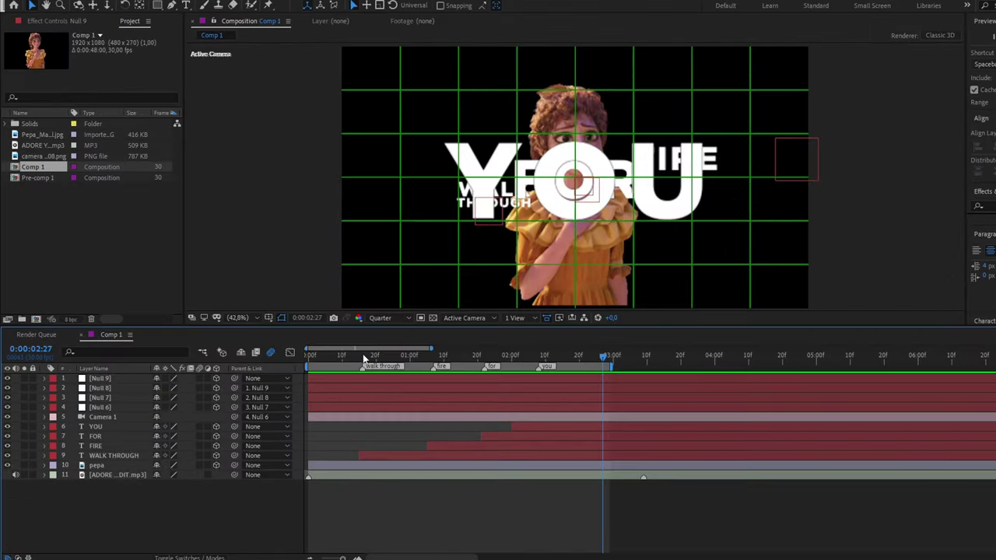
pyautogui.click(363, 358)
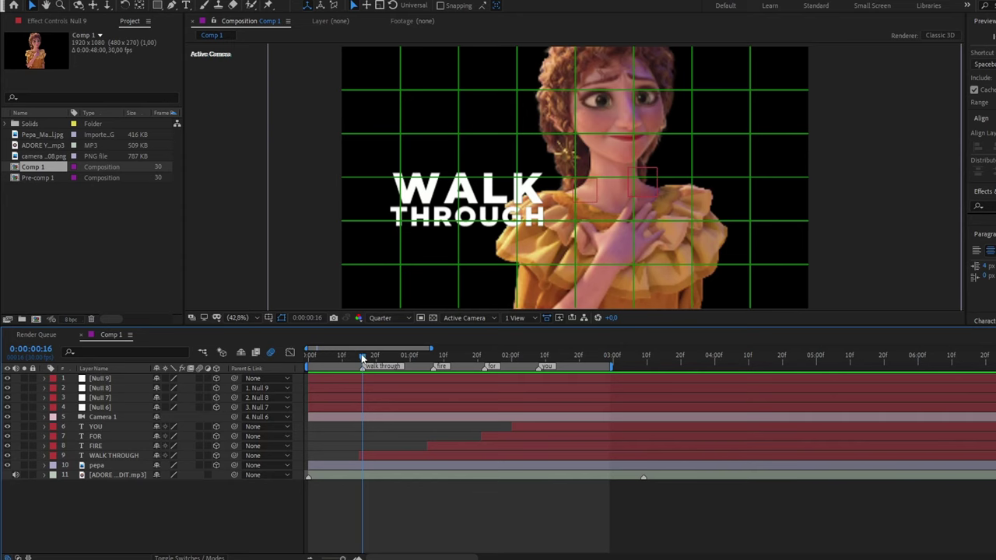
pyautogui.click(371, 455)
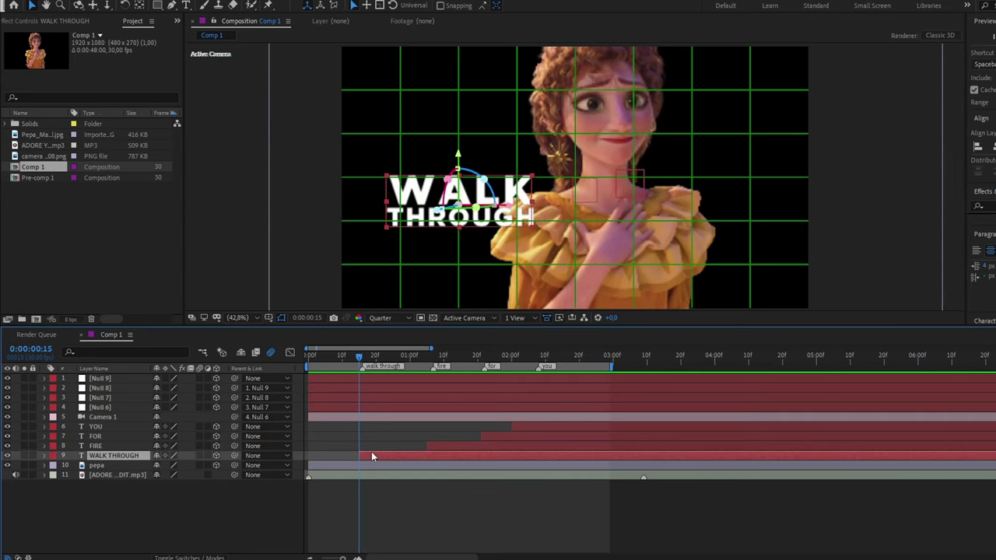
pyautogui.click(222, 1)
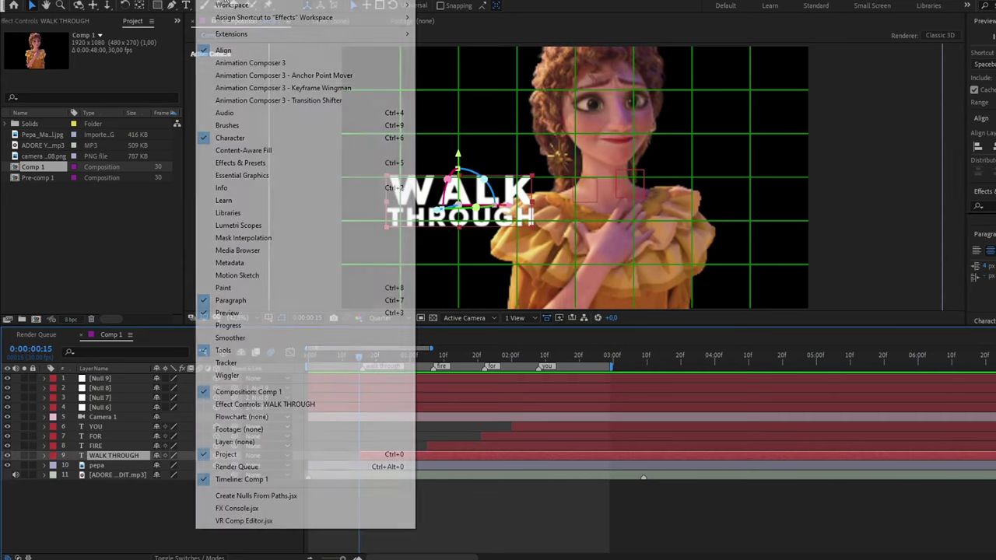
pyautogui.click(282, 63)
pyautogui.click(183, 119)
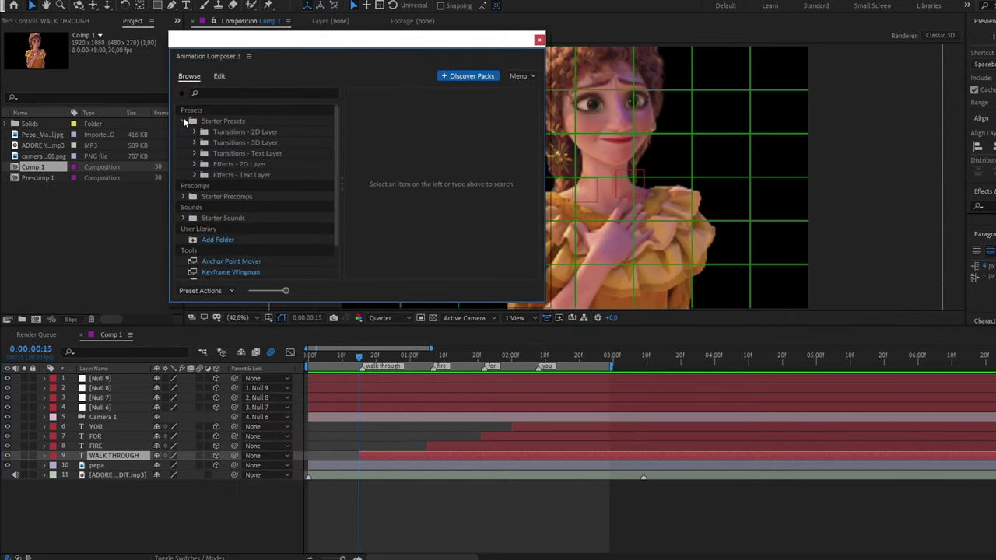
pyautogui.click(194, 154)
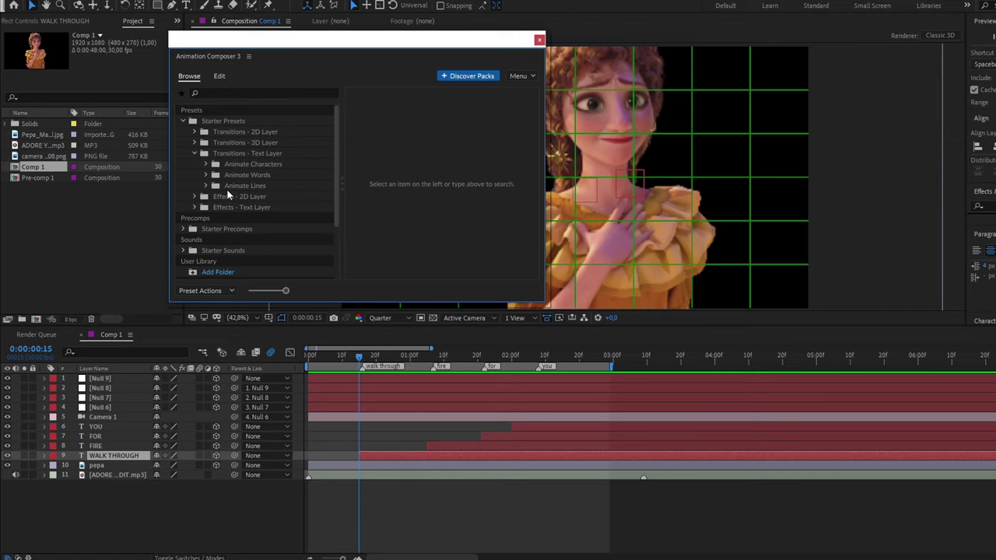
pyautogui.click(207, 164)
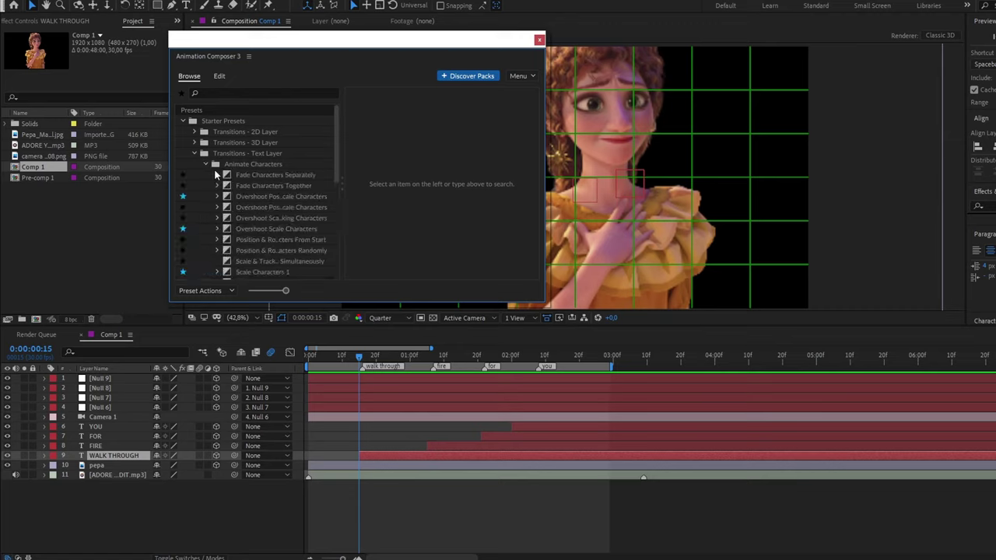
pyautogui.click(239, 200)
pyautogui.click(246, 231)
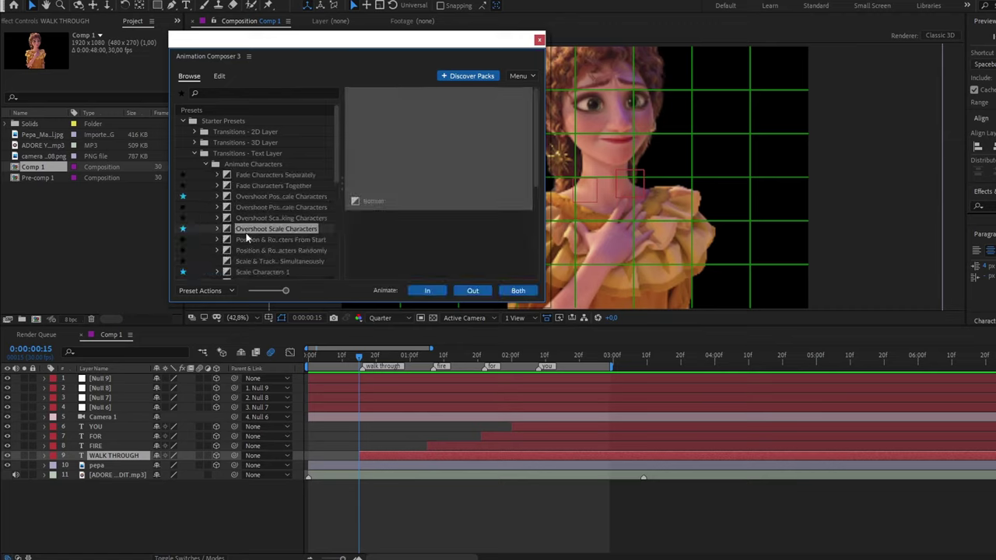
pyautogui.doubleClick(245, 232)
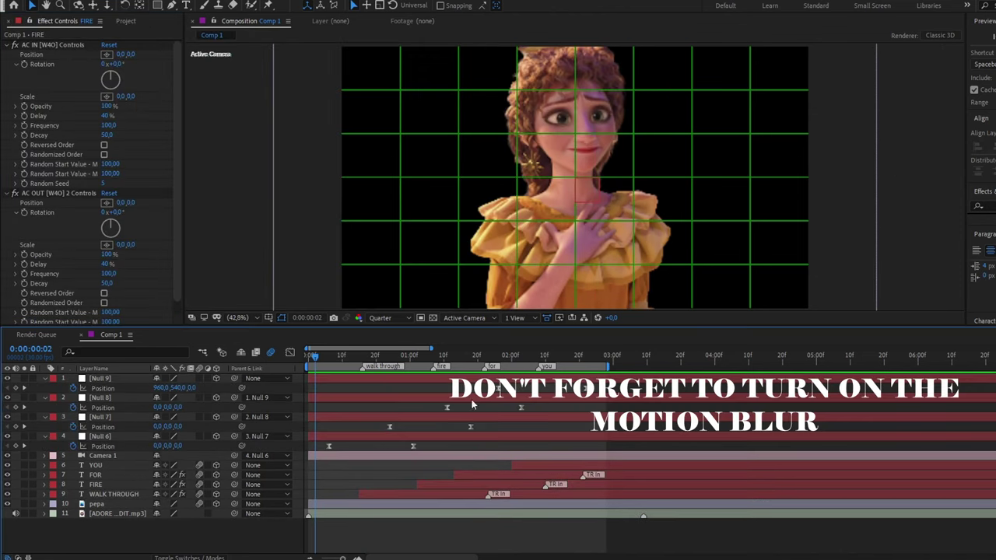
pyautogui.press('space')
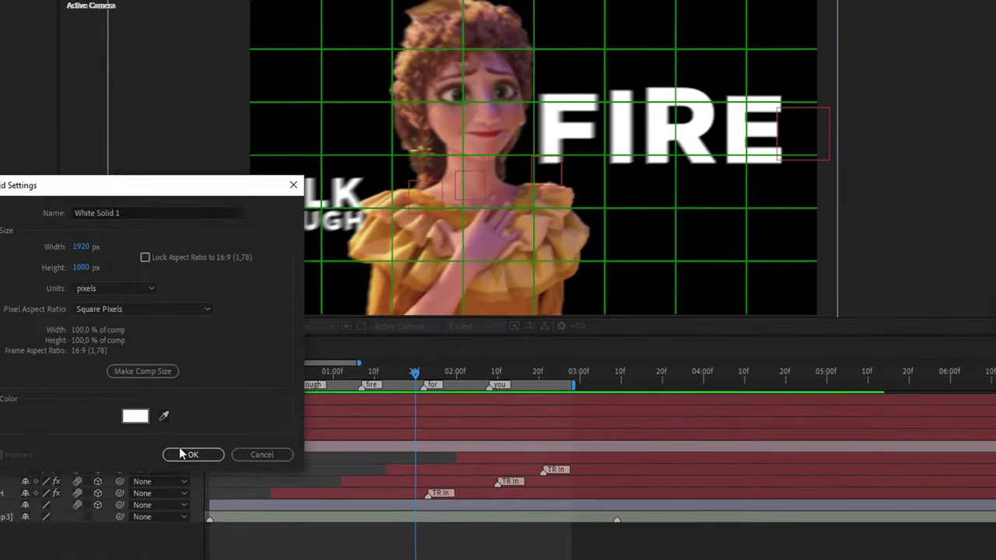
# Create a 1920 x 1080 white solid, apply the Particular effect to it, and shift the layer slightly earlier in time
pyautogui.click(182, 452)
pyautogui.hotkey('ctrl', 'space')
pyautogui.write('particular')
pyautogui.click(371, 408)
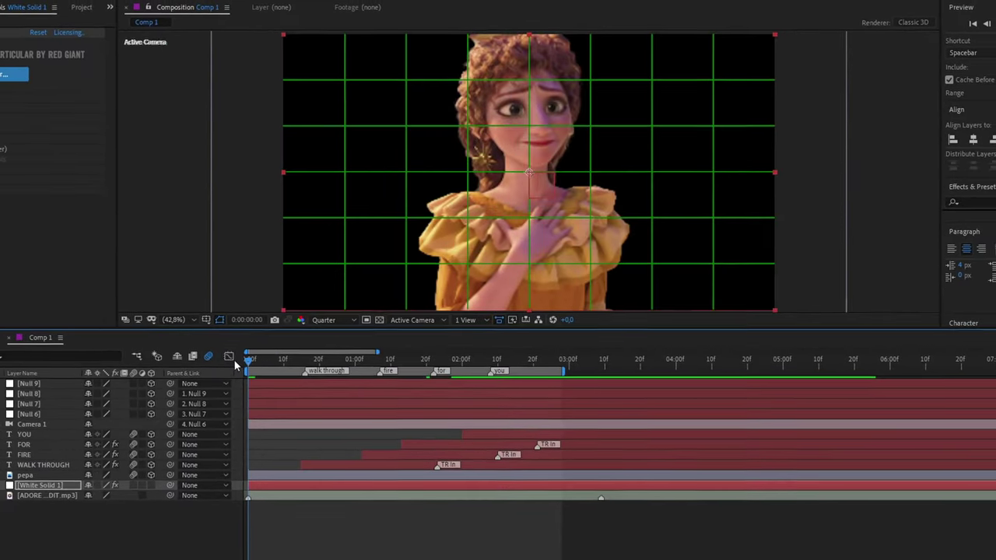
pyautogui.moveTo(428, 486); pyautogui.dragTo(311, 487)
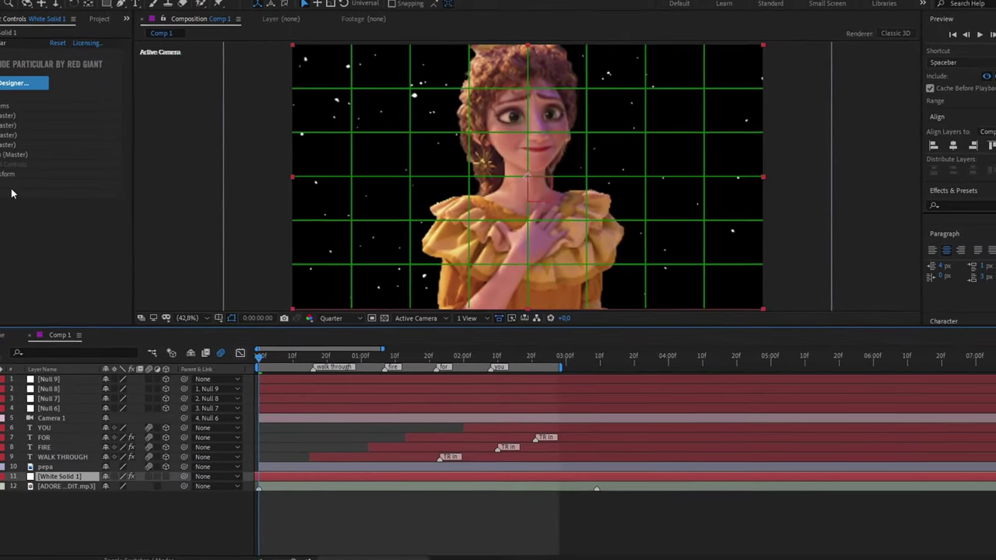
# Set the emitter Velocity to 30 in White Solid 1's Particular effect
pyautogui.click(2, 105)
pyautogui.scroll(-1, 4, 104)
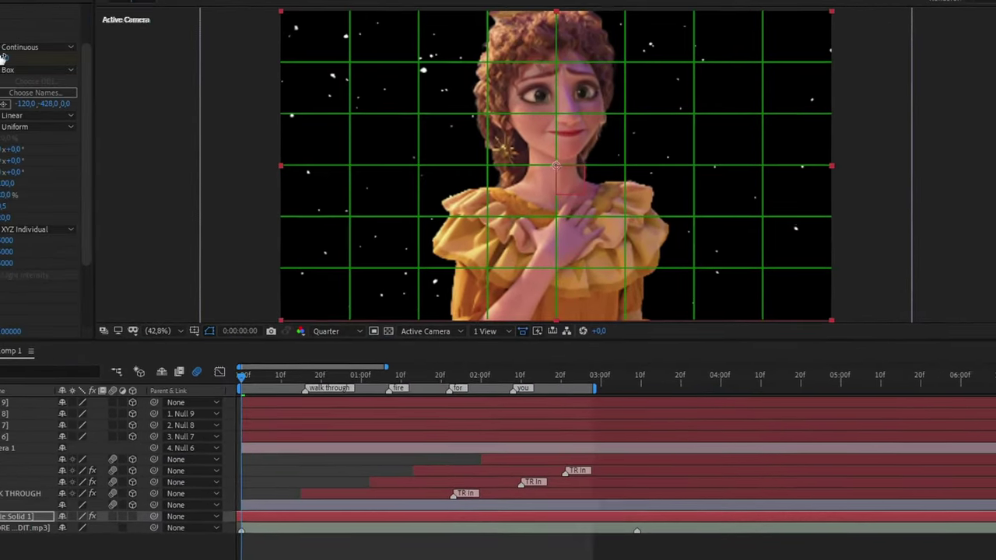
pyautogui.click(4, 58)
pyautogui.scroll(-2, 7, 122)
pyautogui.click(6, 121)
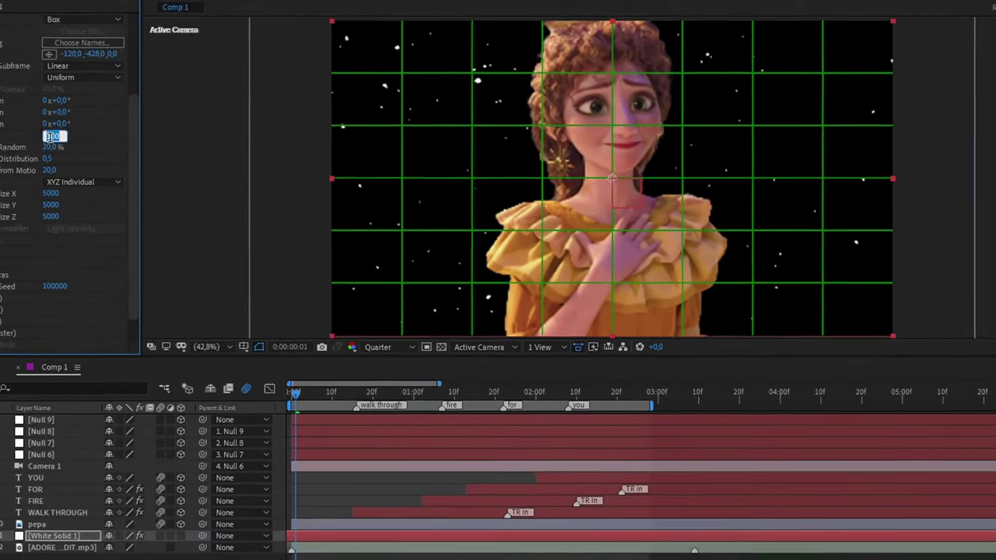
pyautogui.write('30')
pyautogui.press('Return')
pyautogui.scroll(-1, 9, 156)
pyautogui.moveTo(5, 172); pyautogui.dragTo(69, 172)
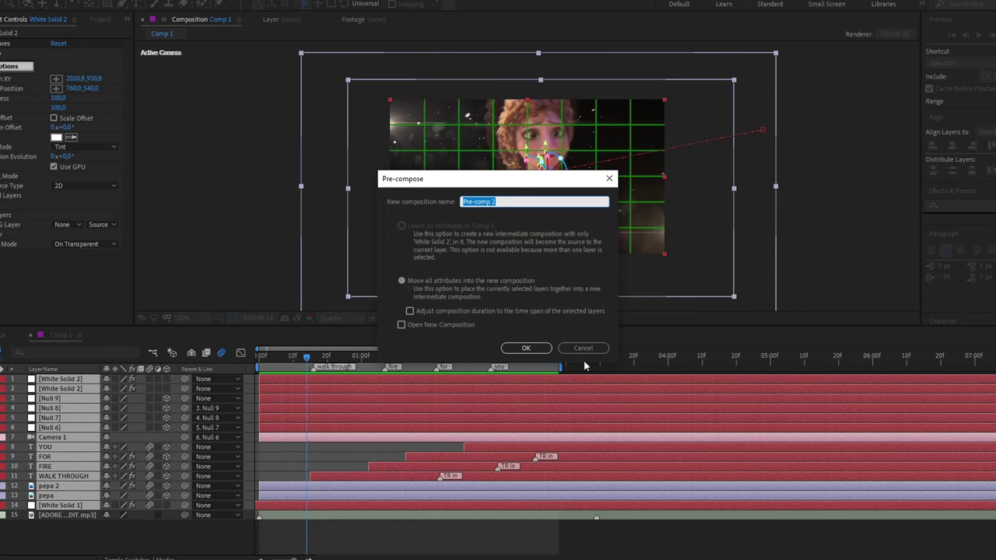
# Pre-compose the selected layers as Pre-comp 2 and keyframe its Scale from 350% at the first frame to 100% along a fast-starting curve
pyautogui.click(526, 349)
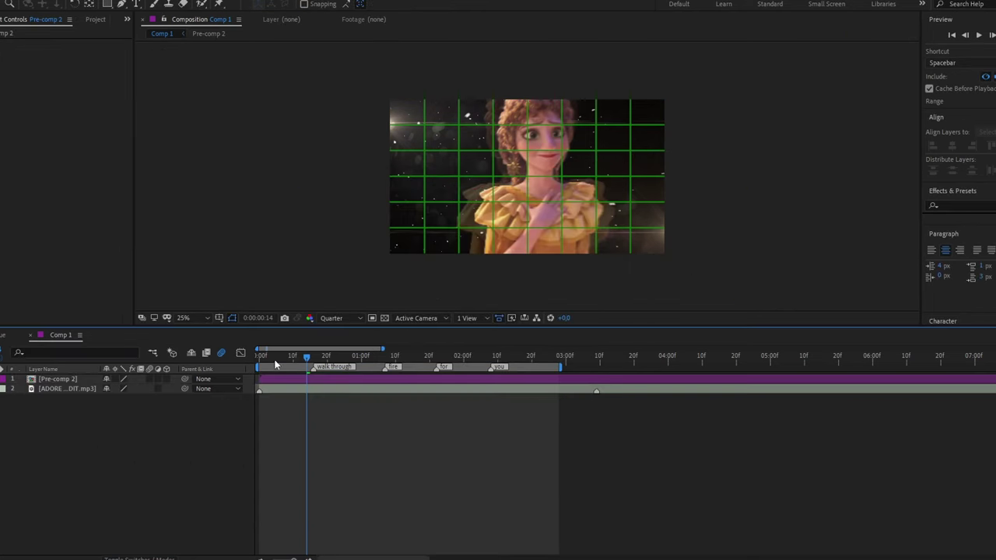
pyautogui.press('s')
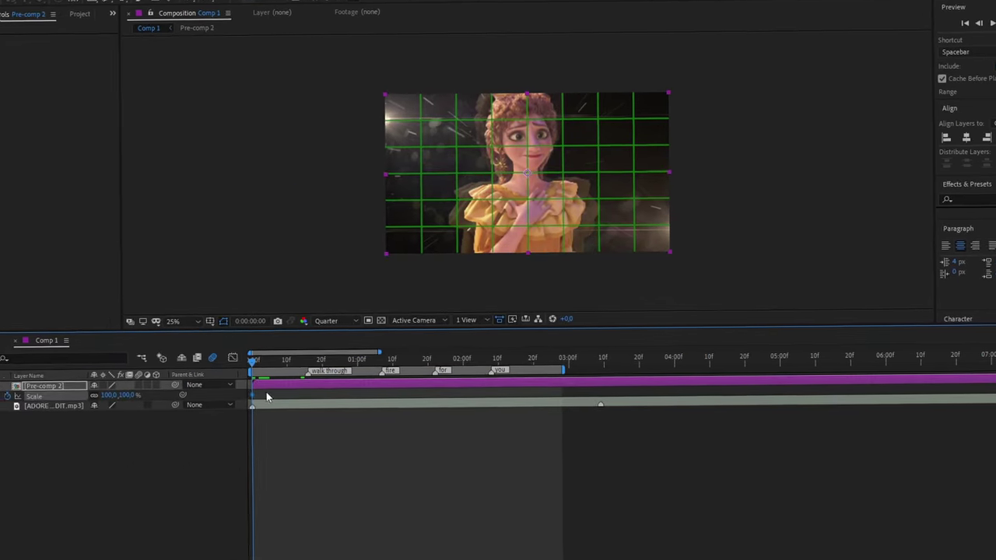
pyautogui.moveTo(112, 387); pyautogui.dragTo(309, 391)
pyautogui.hotkey('shift', 'F3')
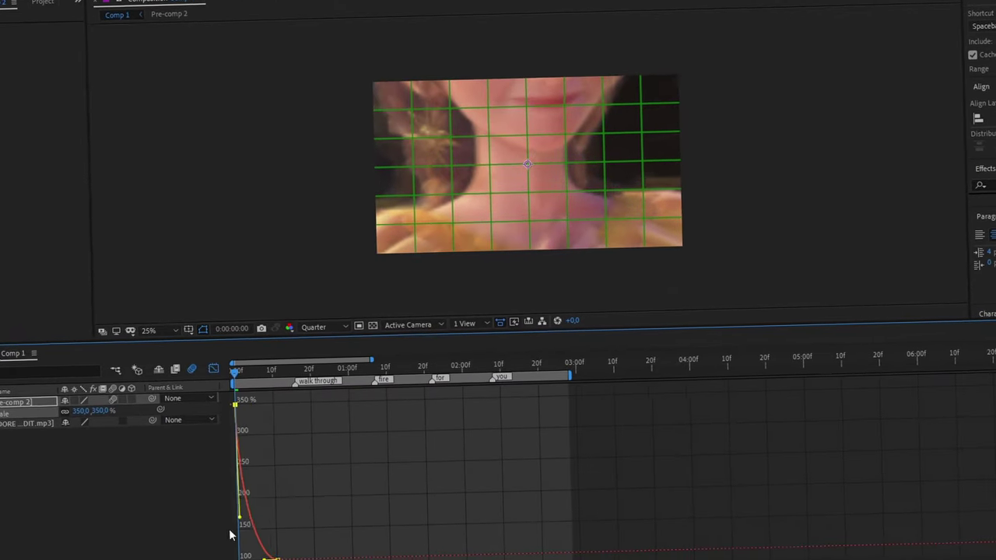
pyautogui.click(203, 376)
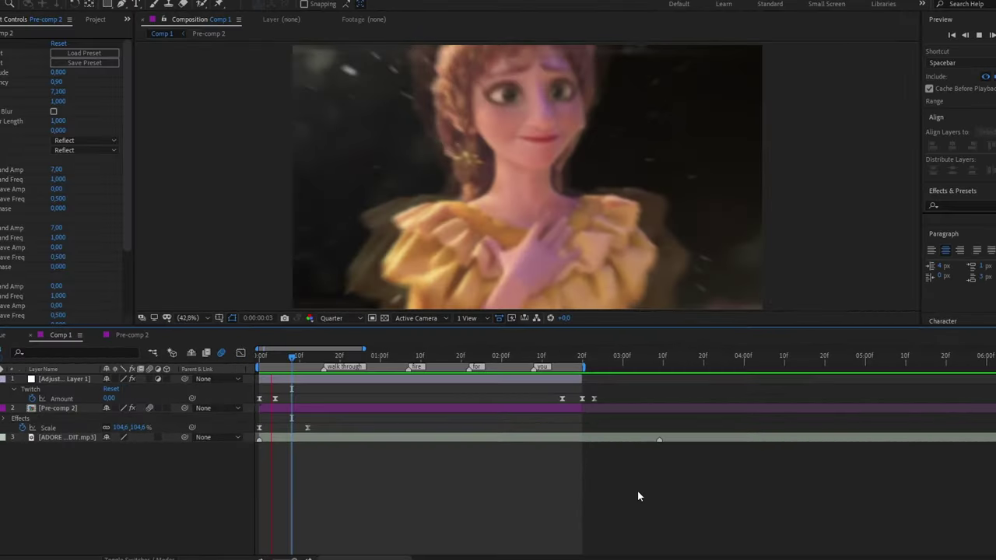